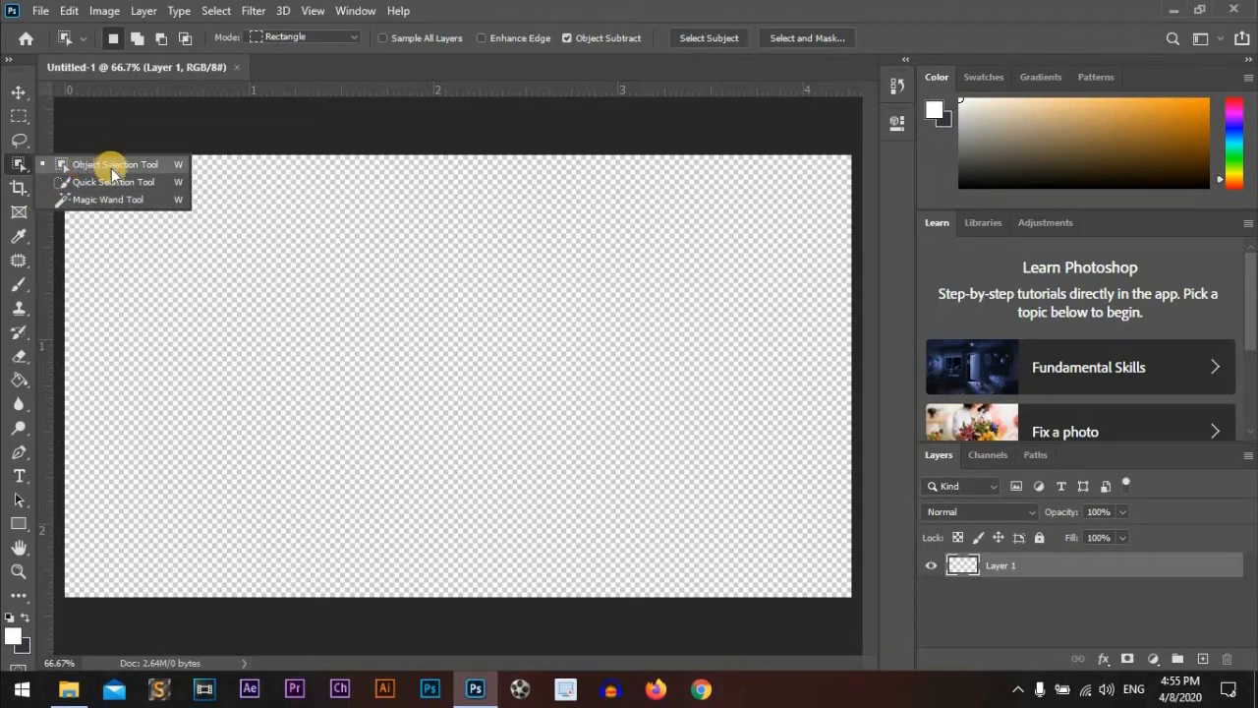
Step: Open the Thanos image from File Explorer as a separate document
{"action": "left_click", "coordinate": [69, 689]}
{"action": "left_click_drag", "start_coordinate": [601, 148], "coordinate": [296, 66]}
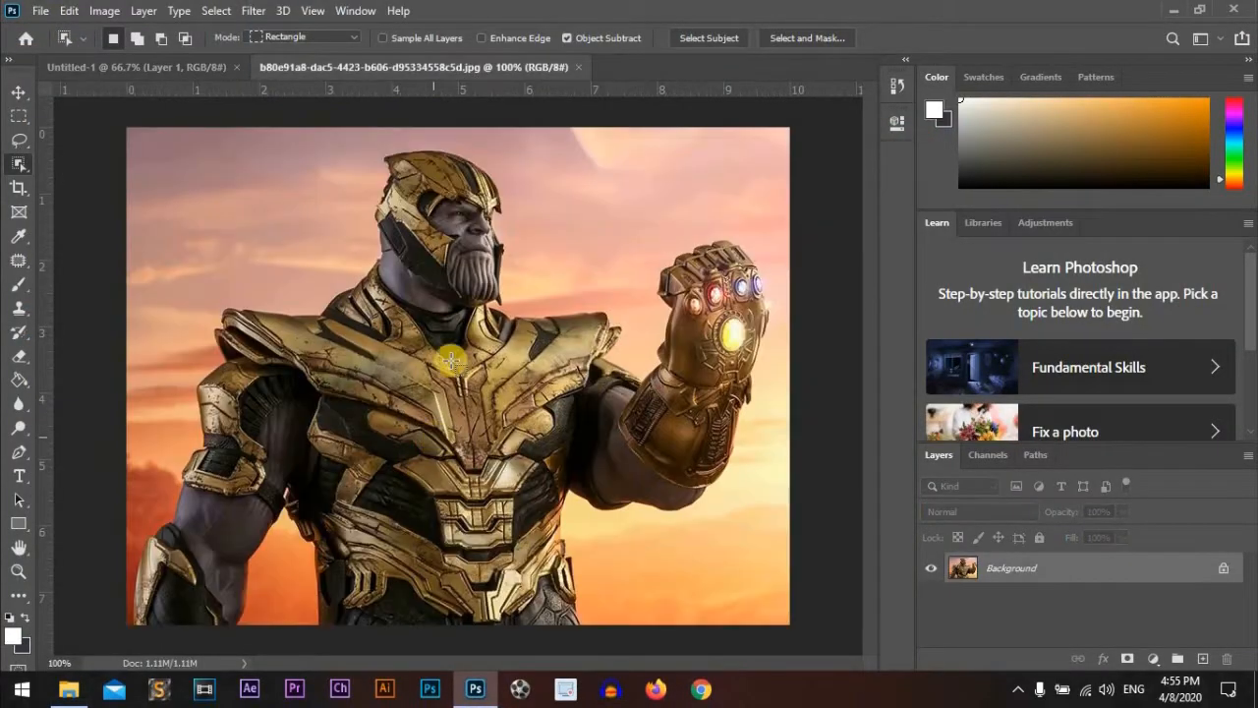
Step: Select the figure with the Object Selection Tool in Rectangle mode, enclosing the image from its upper corner to below the opposite edge
{"action": "right_click", "coordinate": [20, 166]}
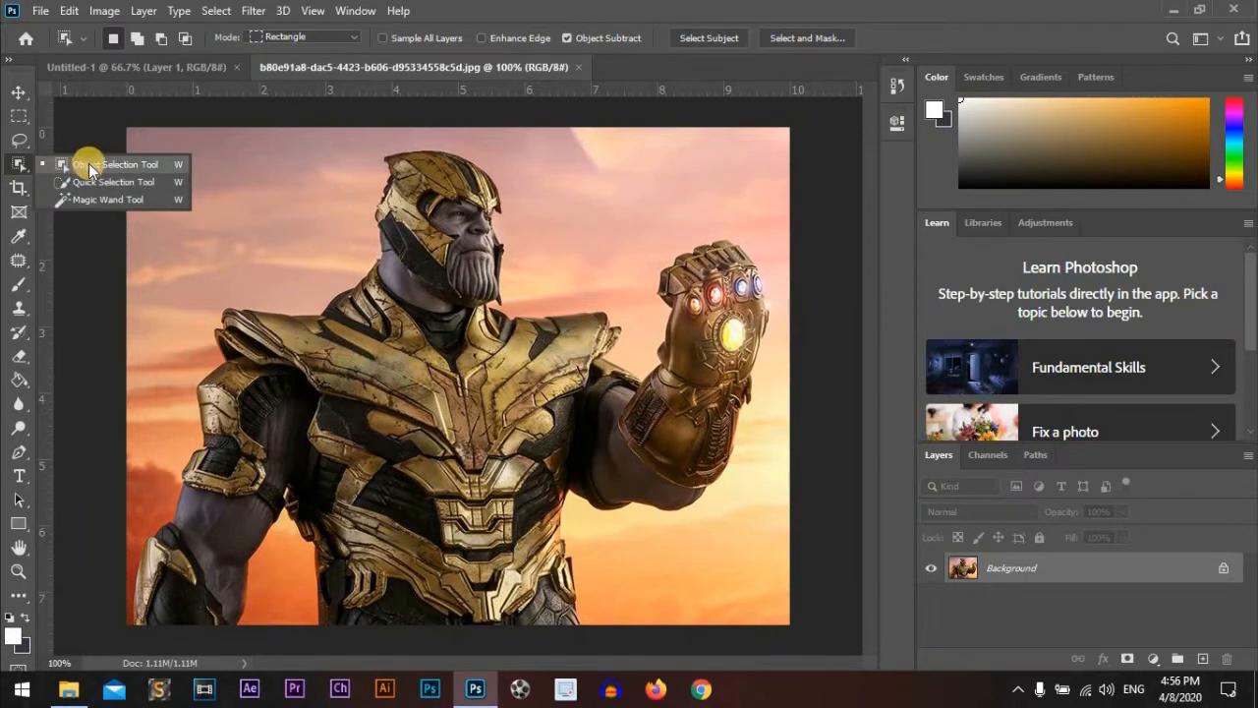
{"action": "left_click", "coordinate": [781, 135]}
{"action": "left_click", "coordinate": [331, 39]}
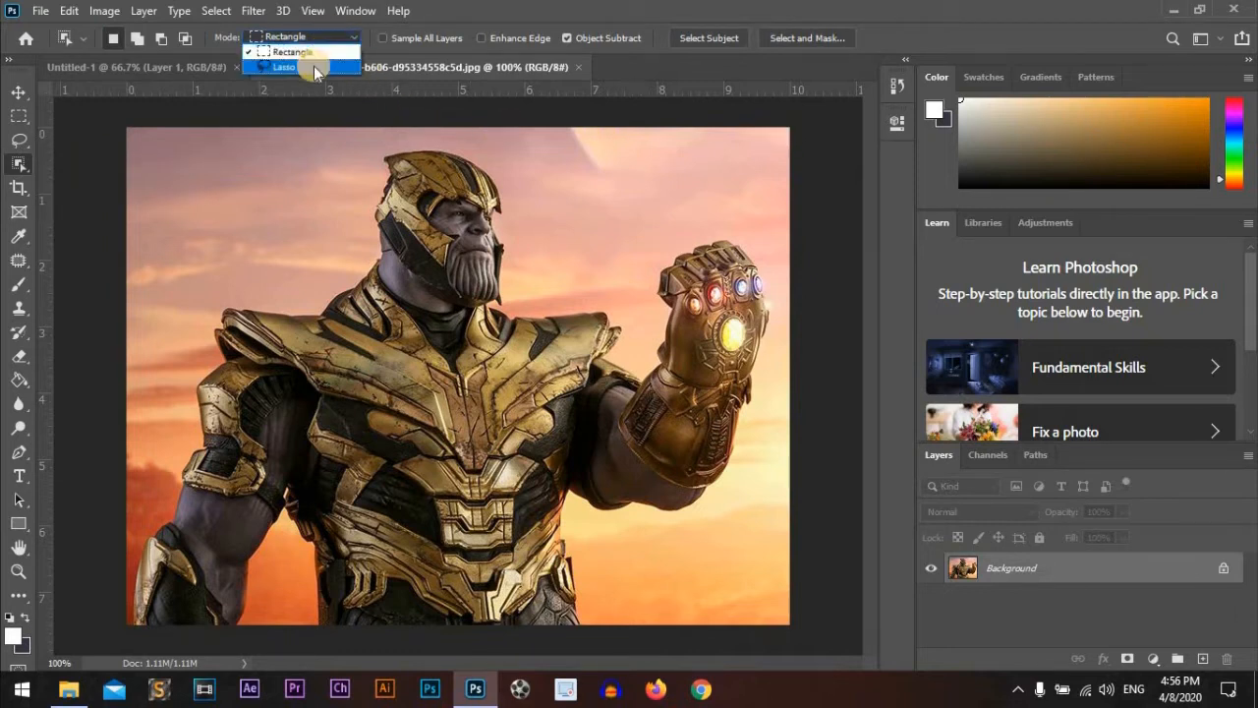
{"action": "left_click", "coordinate": [739, 174]}
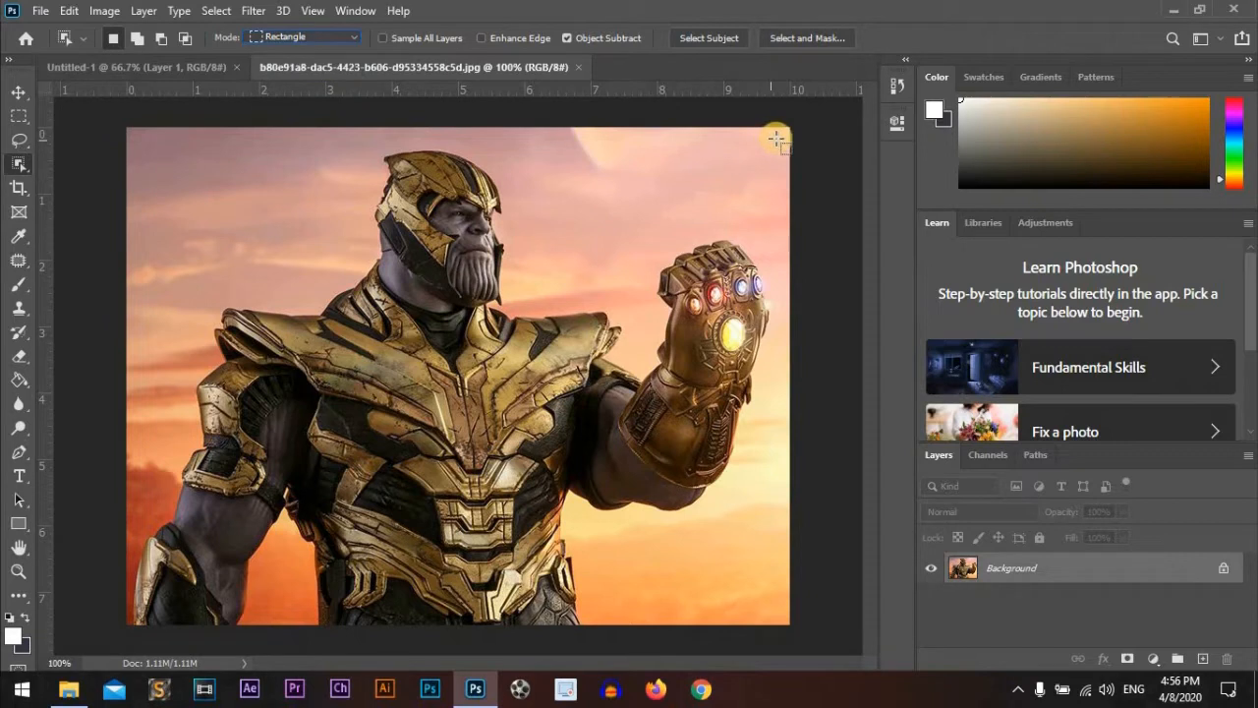
{"action": "left_click_drag", "start_coordinate": [791, 126], "coordinate": [123, 691]}
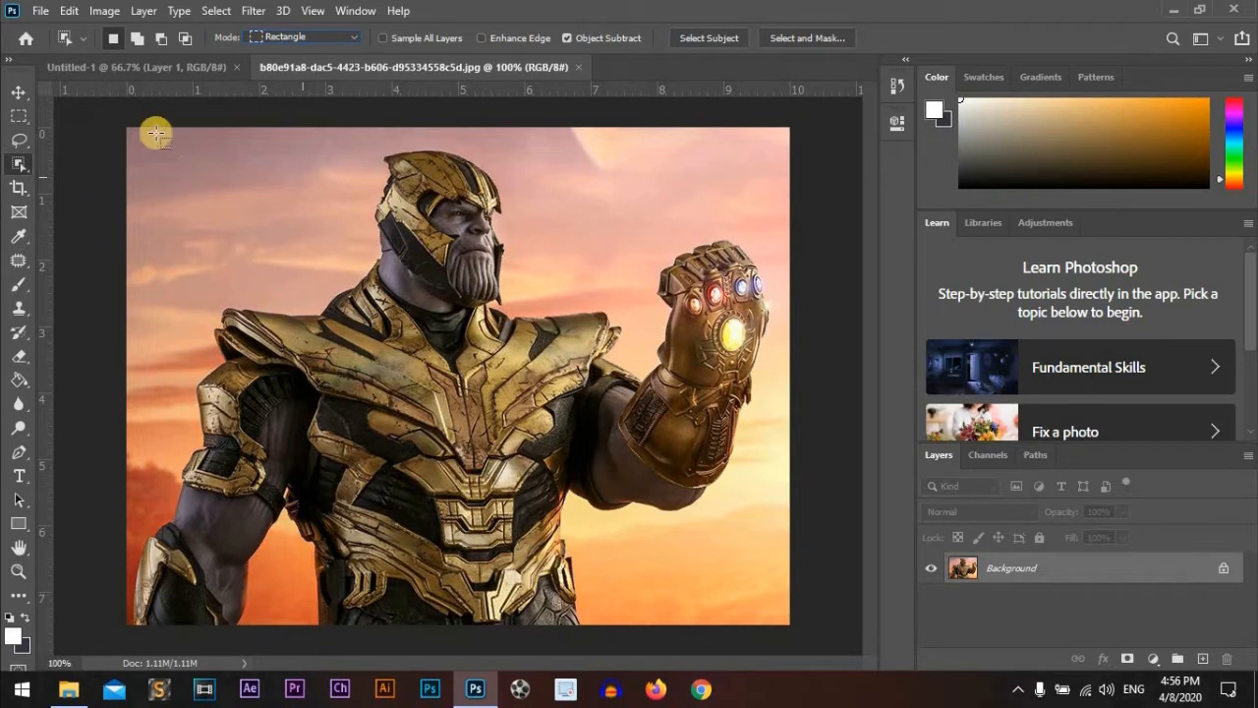
Step: Select the figure with the Object Selection Tool in Lasso mode by outlining it loosely, including the raised gauntlet
{"action": "left_click", "coordinate": [344, 38]}
{"action": "left_click", "coordinate": [299, 67]}
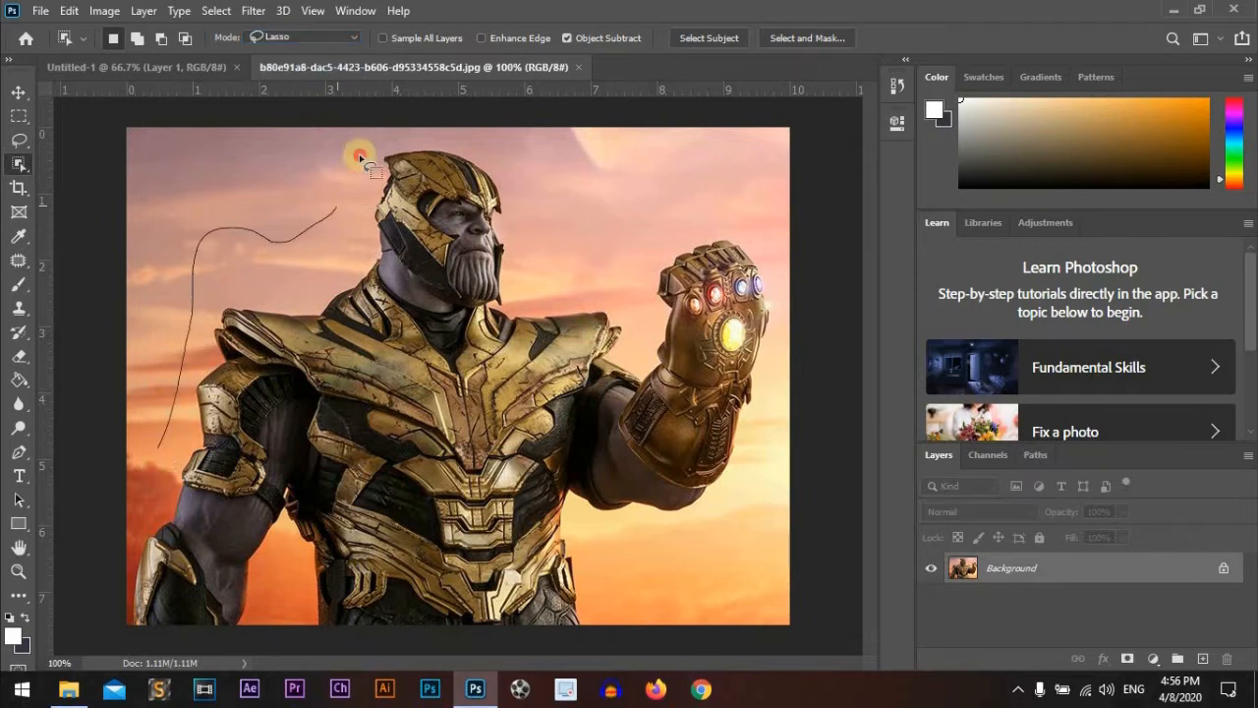
{"action": "mouse_move", "coordinate": [476, 145]}
{"action": "left_mouse_down"}
{"action": "mouse_move", "coordinate": [538, 146]}
{"action": "mouse_move", "coordinate": [560, 208]}
{"action": "left_mouse_up"}
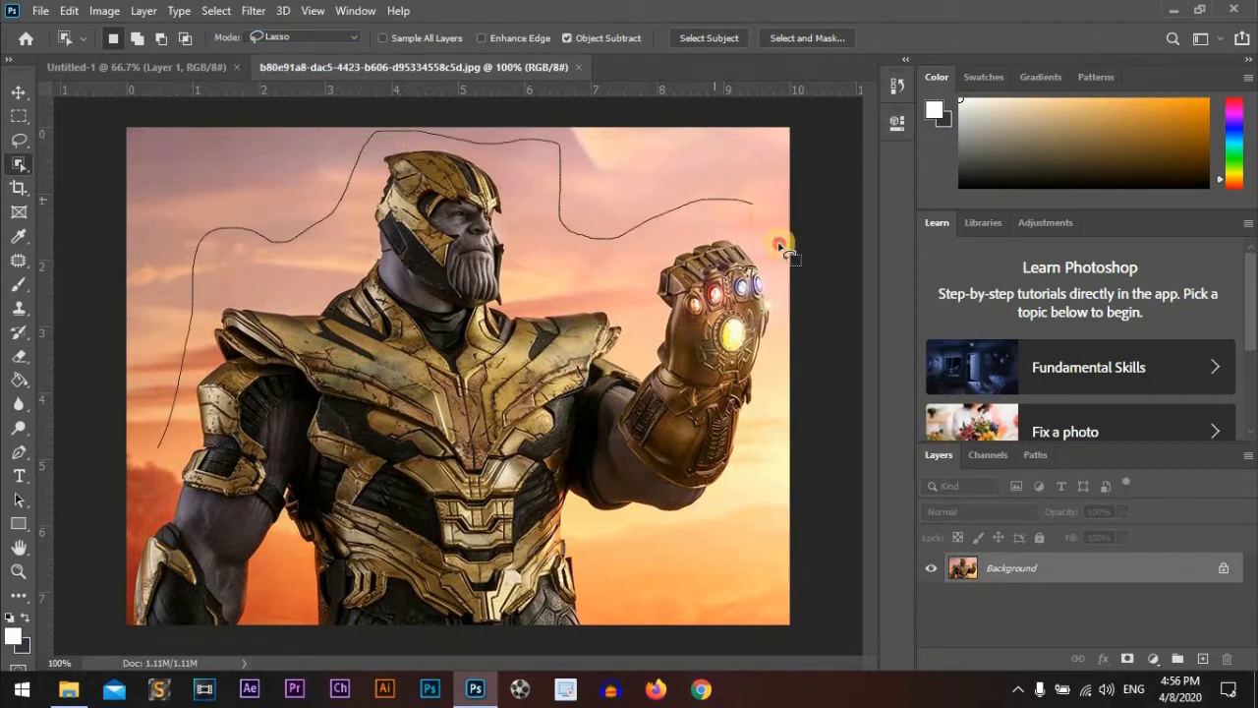
{"action": "left_click_drag", "start_coordinate": [605, 645], "coordinate": [449, 664]}
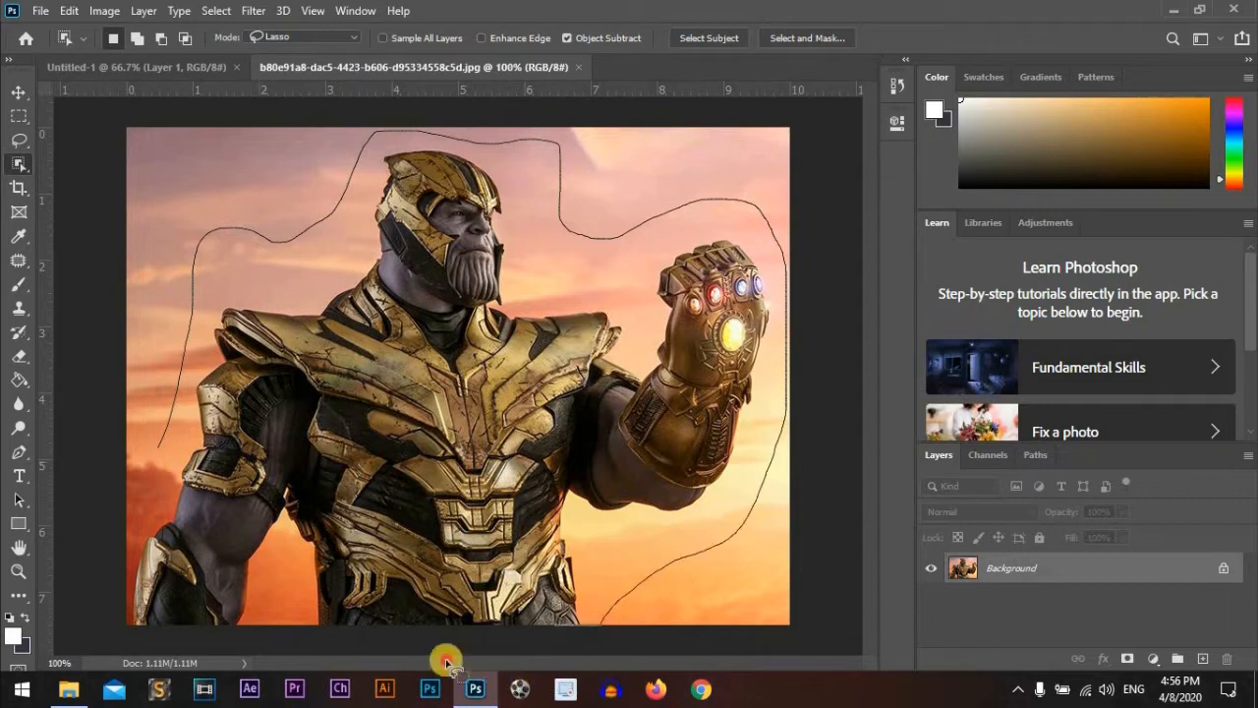
{"action": "mouse_move", "coordinate": [134, 629]}
{"action": "left_mouse_down"}
{"action": "mouse_move", "coordinate": [108, 586]}
{"action": "mouse_move", "coordinate": [151, 455]}
{"action": "left_mouse_up"}
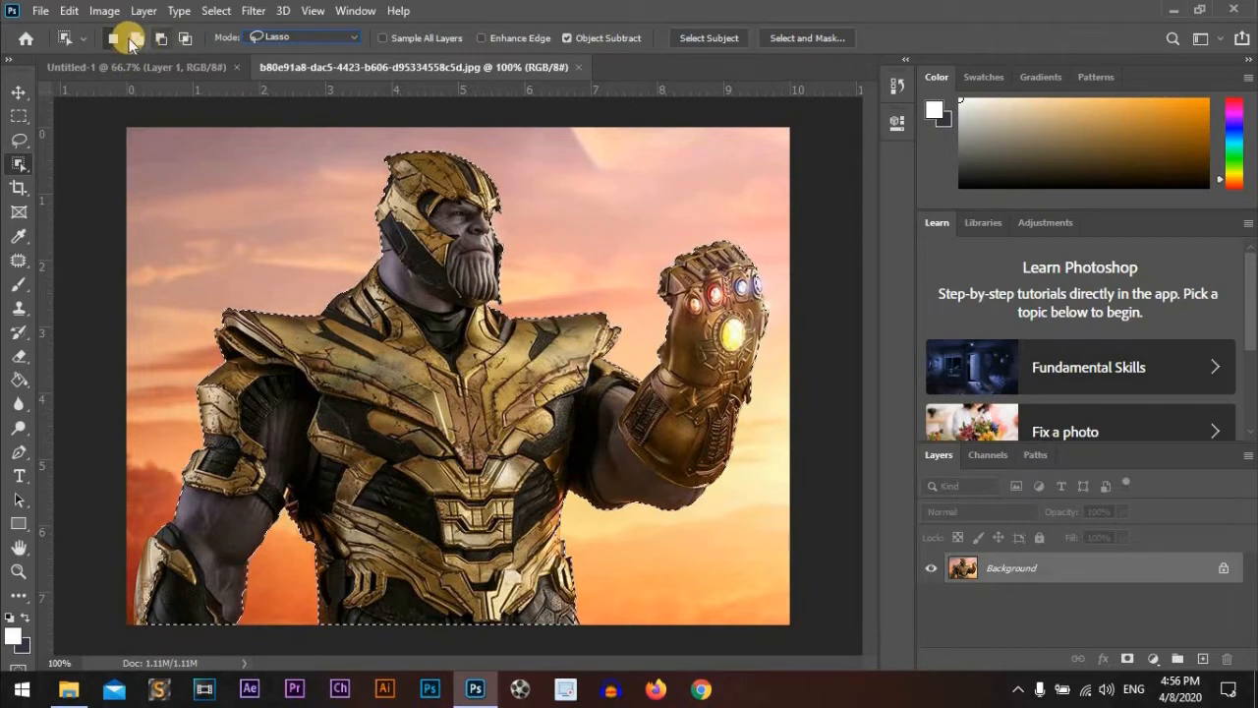
Step: Add a patch of sky beside the neck to the selection and subtract the part of it nearest the neck
{"action": "left_click", "coordinate": [138, 39]}
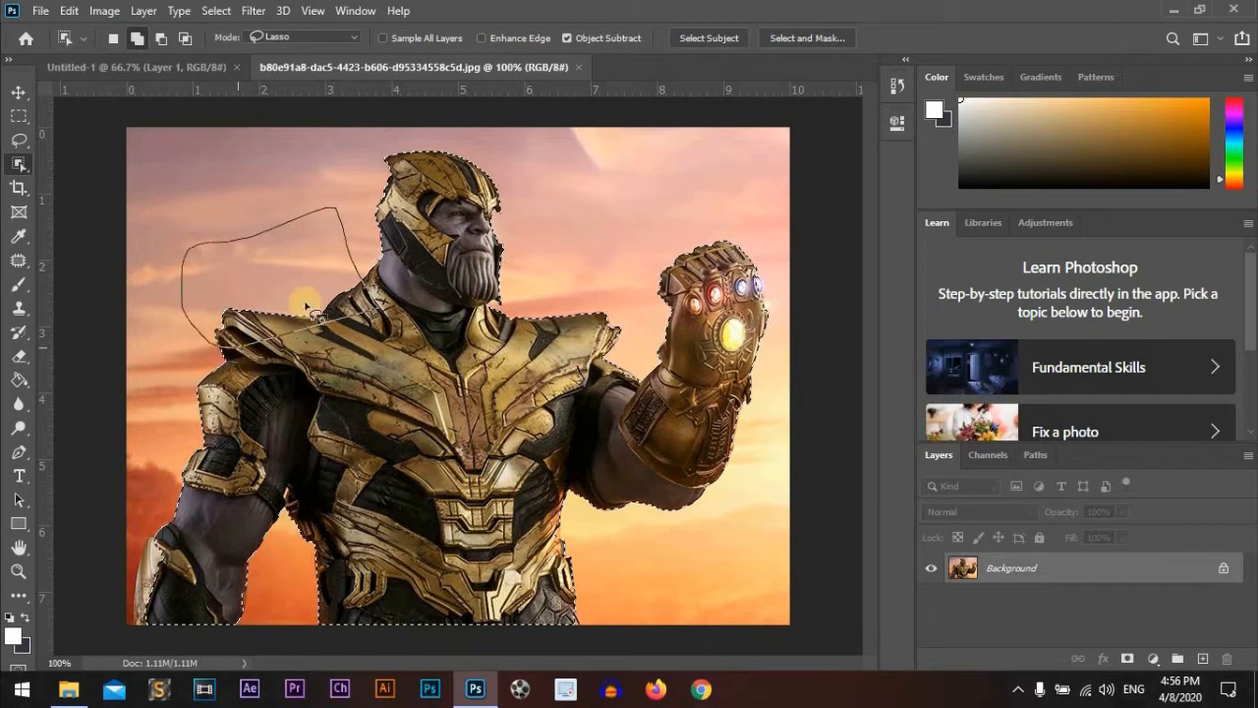
{"action": "left_click_drag", "start_coordinate": [318, 324], "coordinate": [312, 328]}
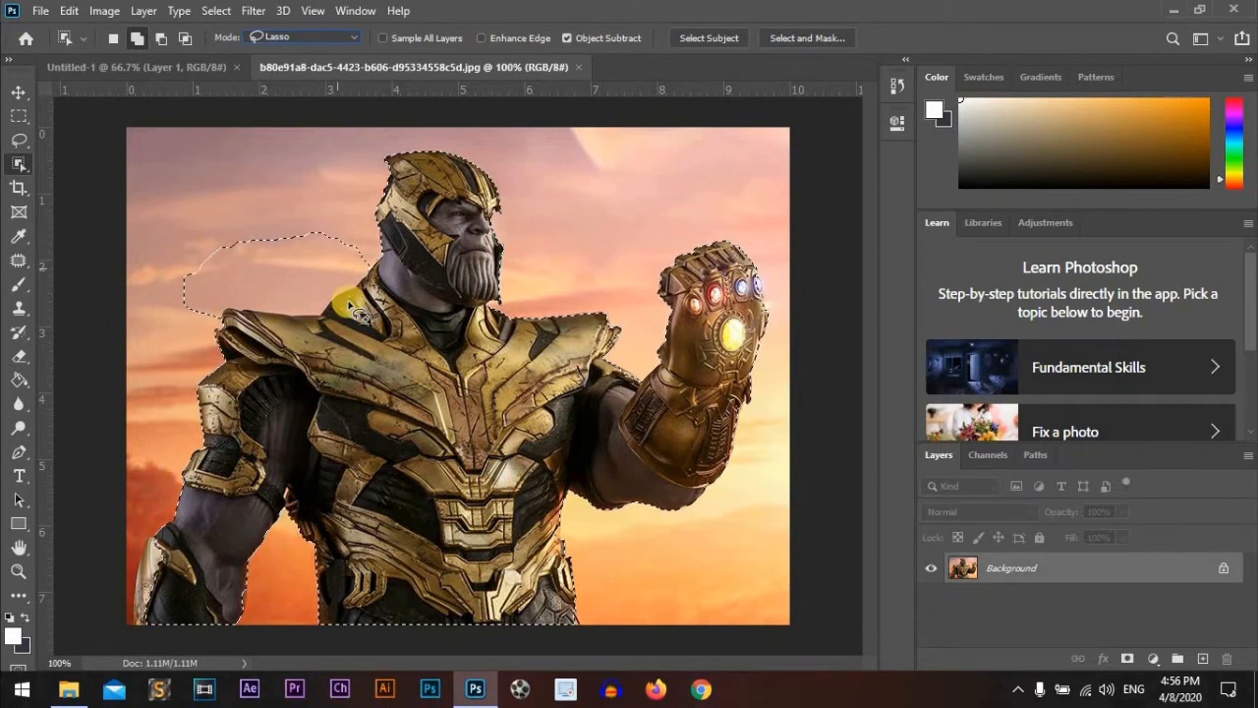
{"action": "left_click", "coordinate": [160, 38]}
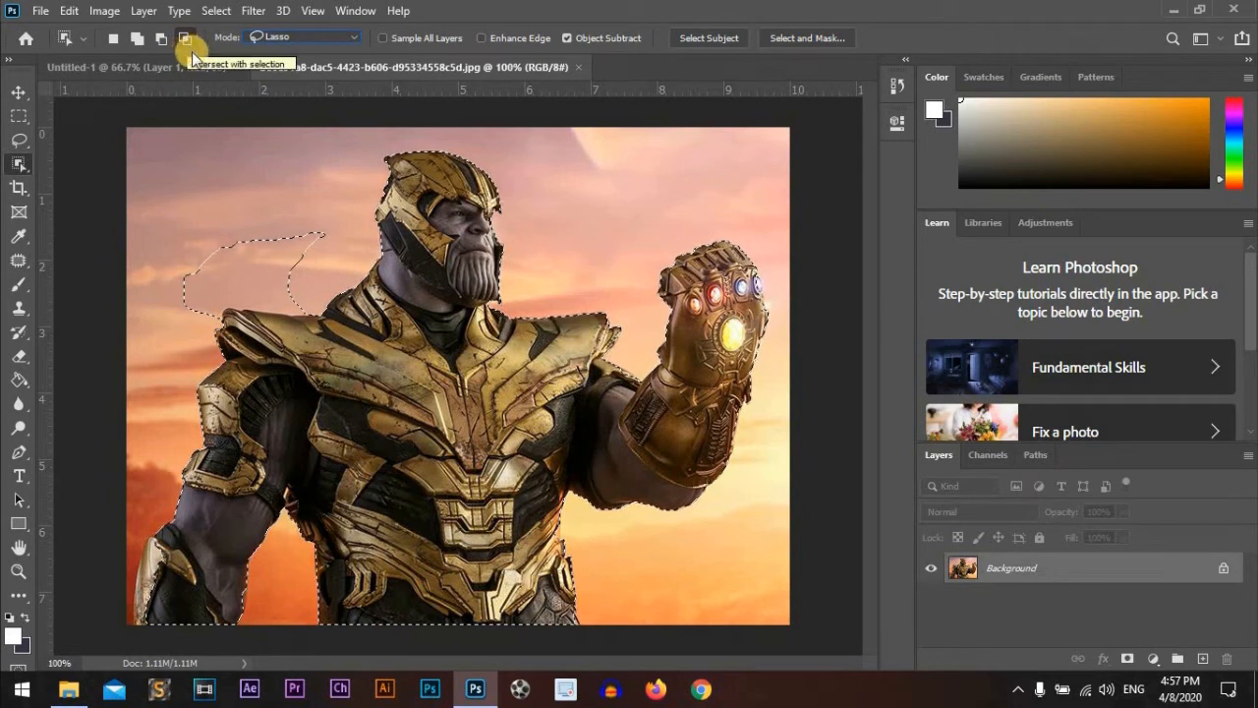
Step: Intersect the selection with a lasso loop running across the head, shoulders and chest
{"action": "left_click_drag", "start_coordinate": [620, 147], "coordinate": [271, 276]}
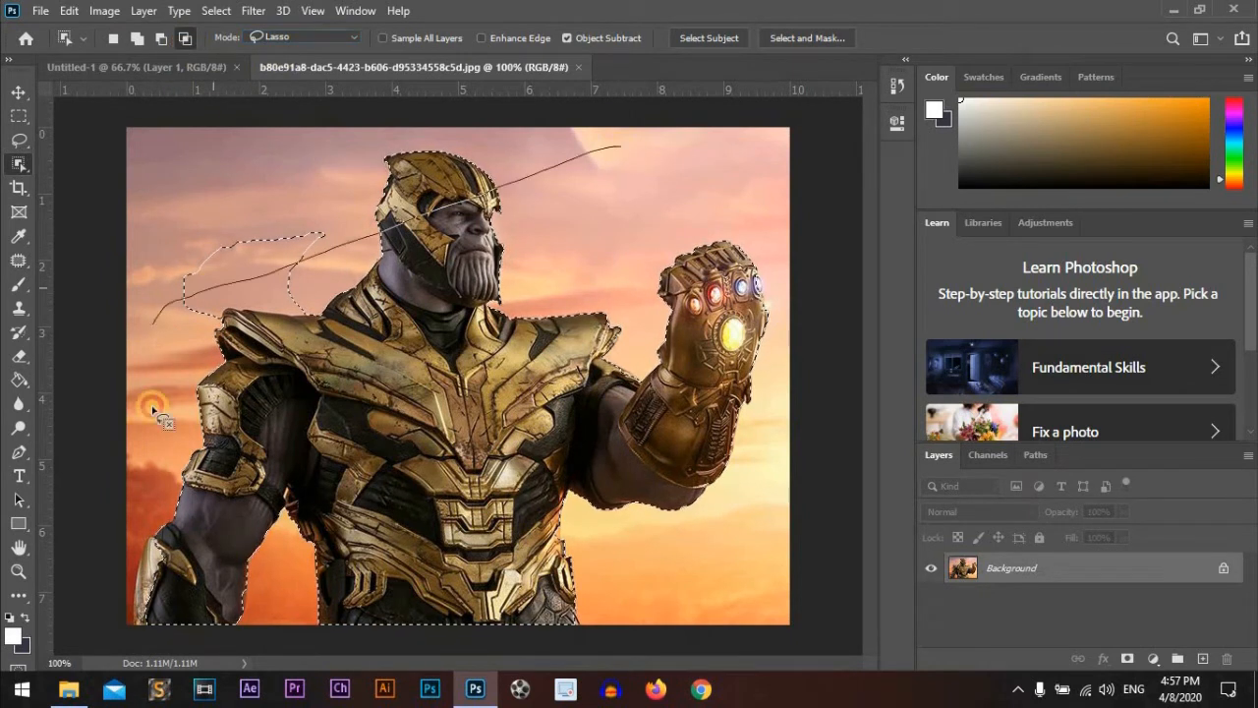
{"action": "mouse_move", "coordinate": [169, 482]}
{"action": "left_mouse_down"}
{"action": "mouse_move", "coordinate": [409, 497]}
{"action": "mouse_move", "coordinate": [587, 421]}
{"action": "left_mouse_up"}
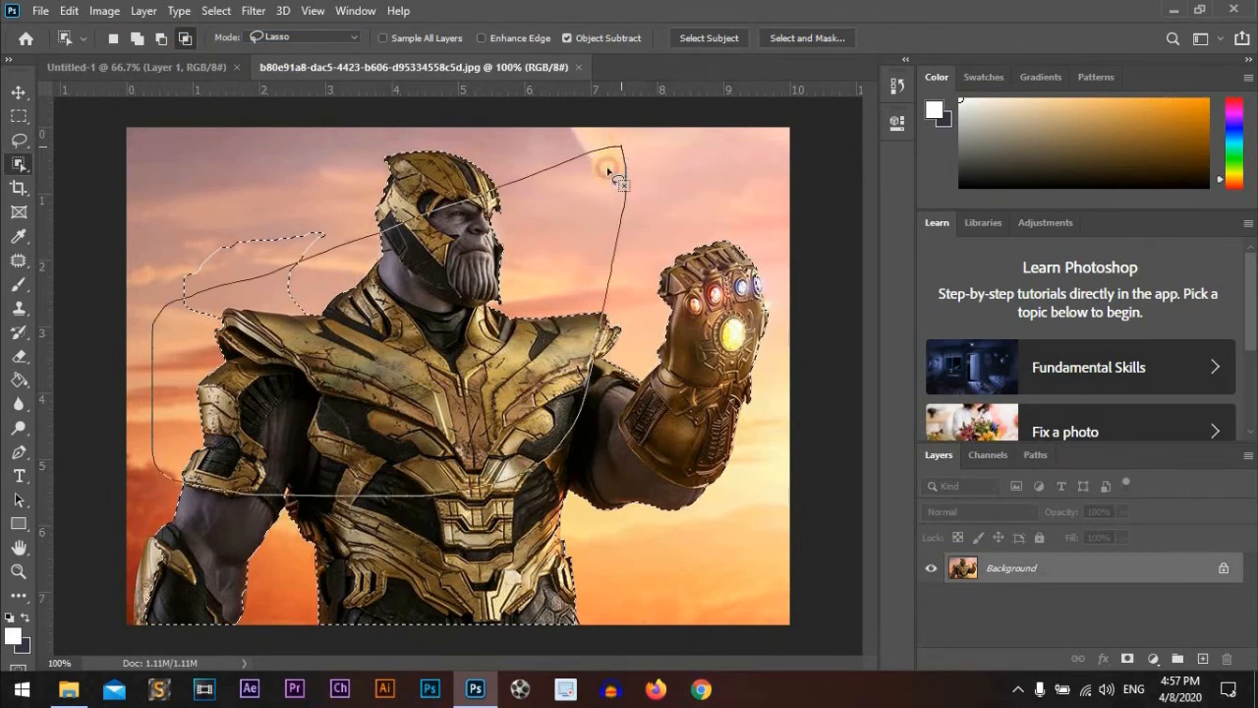
{"action": "left_click_drag", "start_coordinate": [433, 338], "coordinate": [434, 338]}
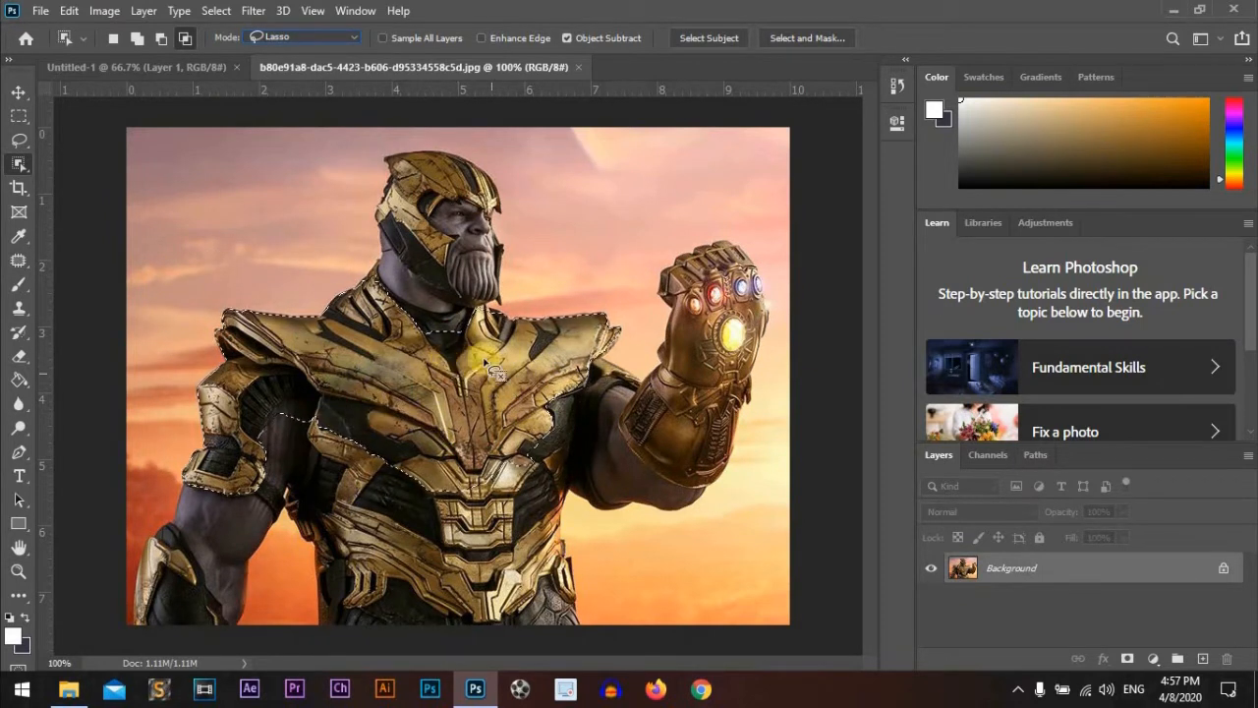
Step: Make a new selection of the whole figure using the Object Selection Tool in Rectangle mode
{"action": "left_click", "coordinate": [113, 38]}
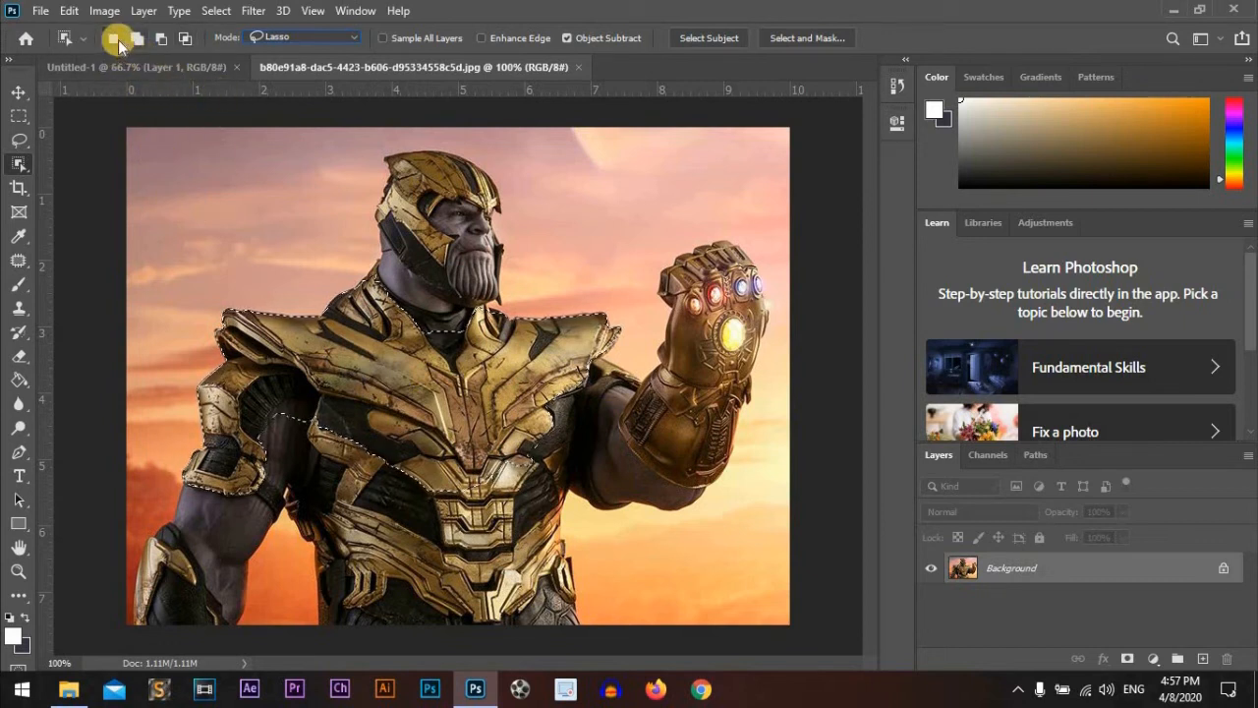
{"action": "left_click", "coordinate": [349, 37]}
{"action": "left_click", "coordinate": [305, 49]}
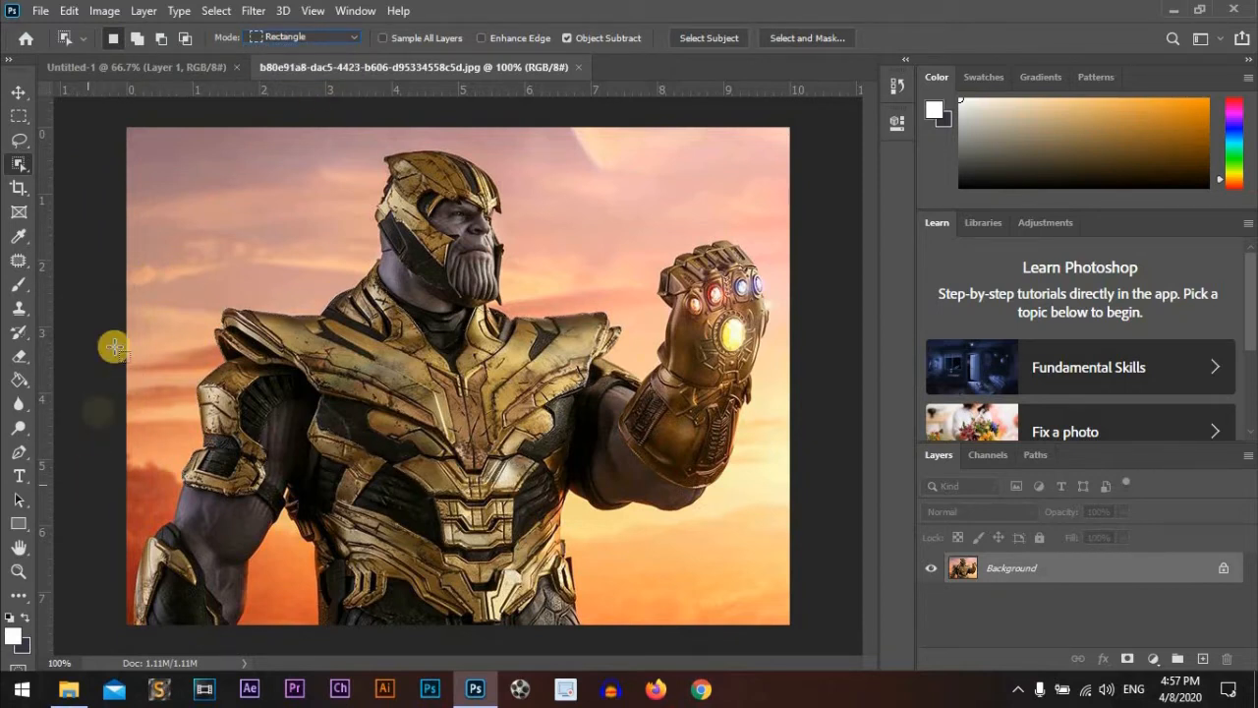
{"action": "left_click_drag", "start_coordinate": [216, 145], "coordinate": [776, 654]}
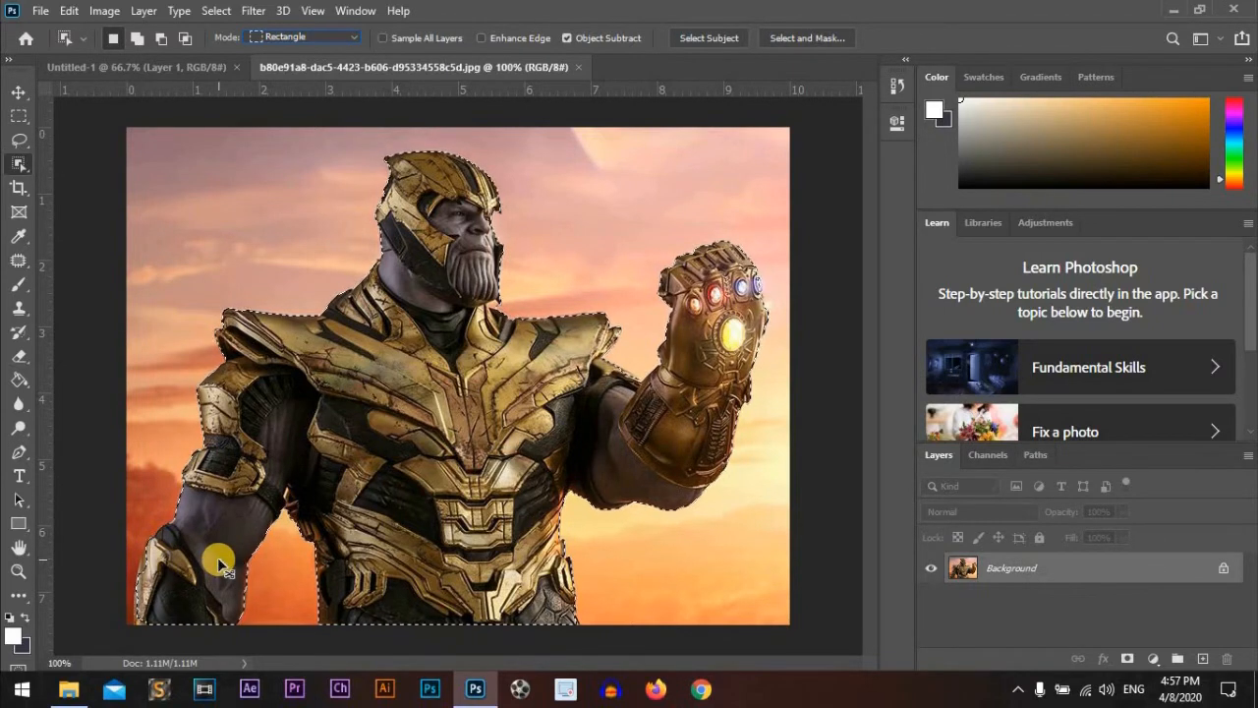
Step: Set the Object Selection Tool to add to the current selection in Lasso mode for correcting the lowered forearm's armour edge
{"action": "key", "text": "ctrl+plus"}
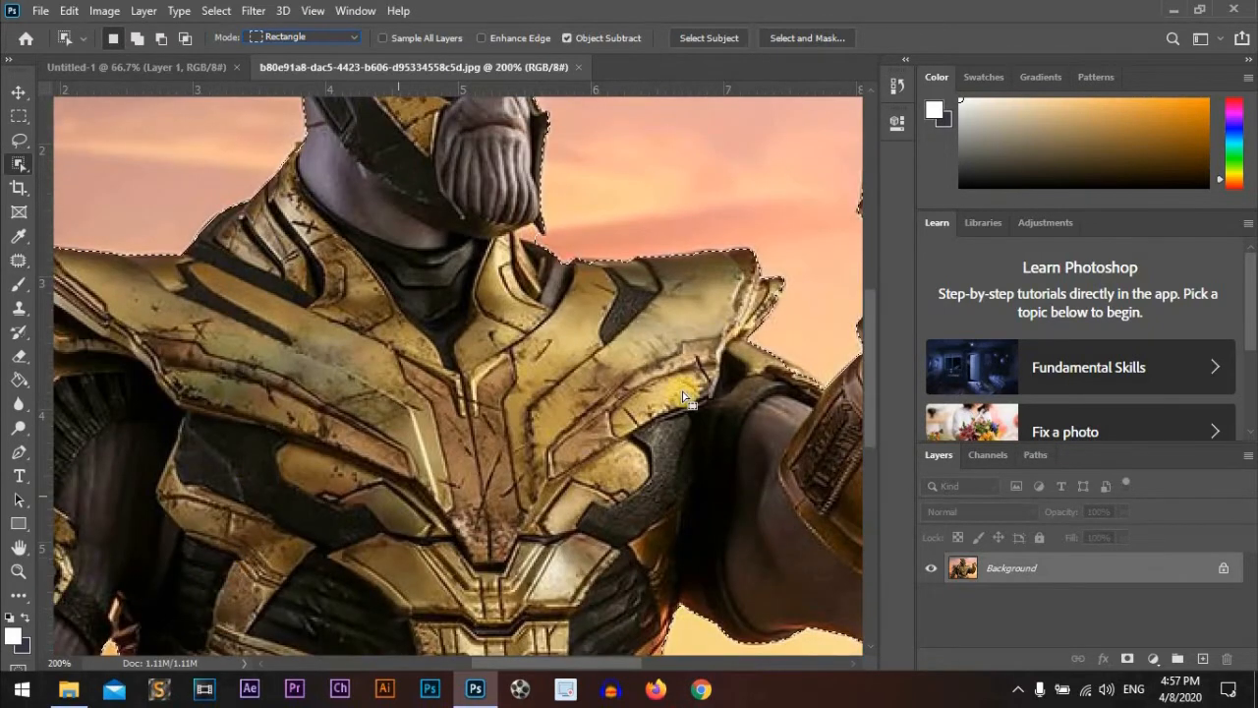
{"action": "left_click_drag", "start_coordinate": [870, 376], "coordinate": [871, 519]}
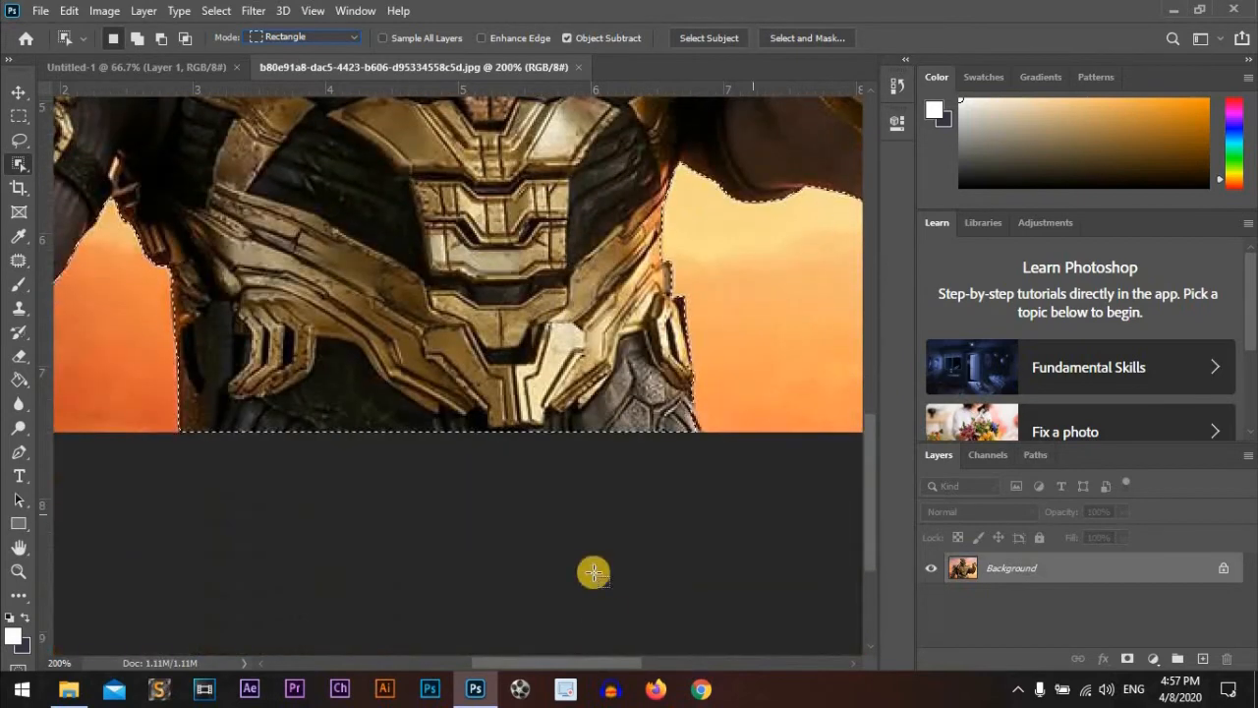
{"action": "left_click_drag", "start_coordinate": [617, 662], "coordinate": [491, 671]}
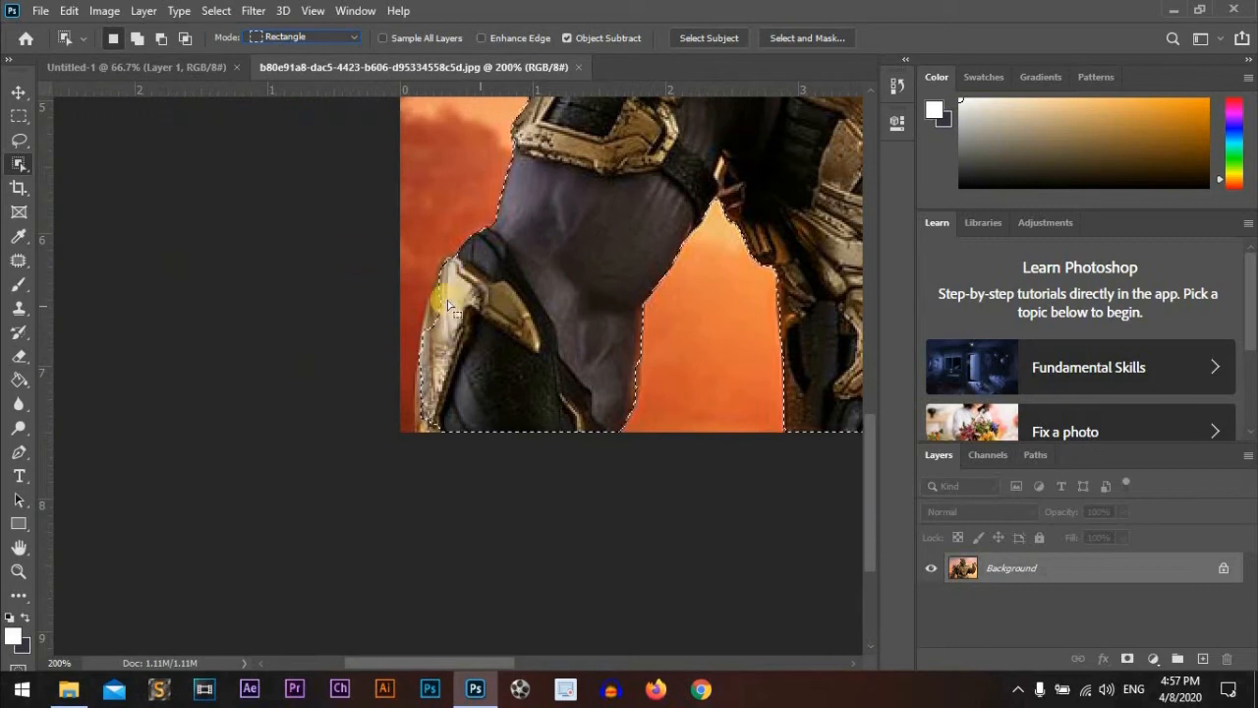
{"action": "left_click", "coordinate": [137, 37]}
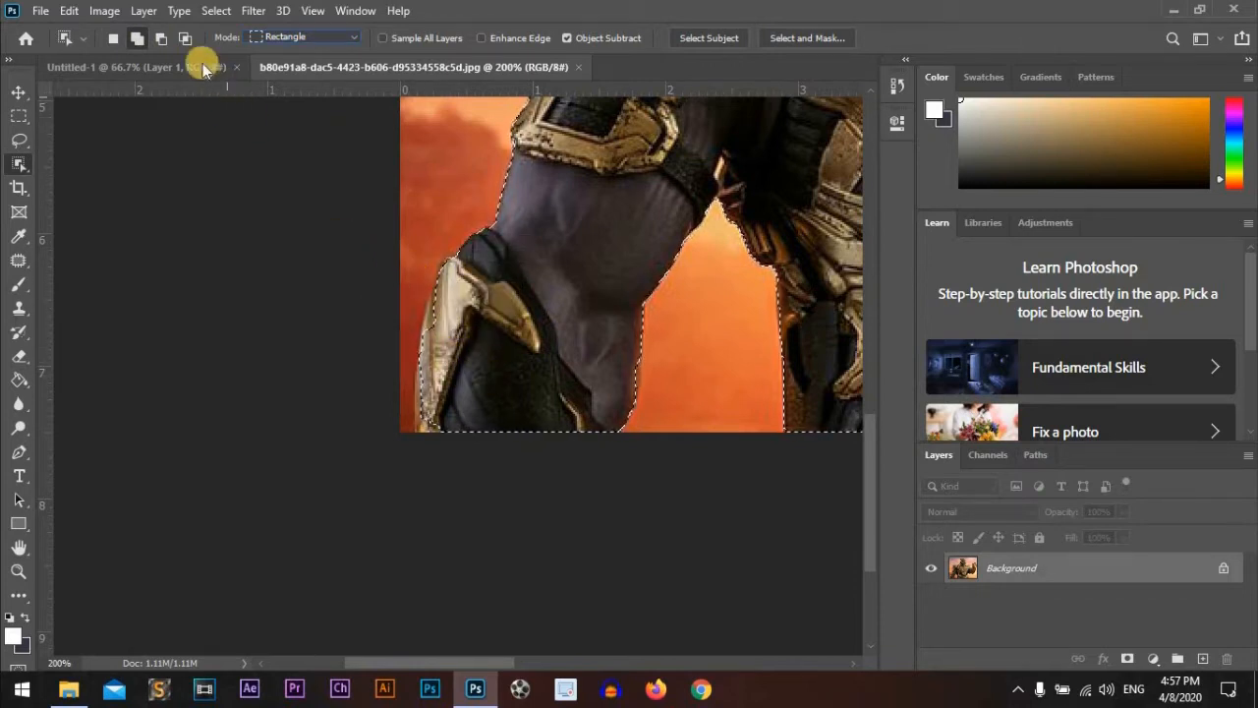
{"action": "left_click", "coordinate": [337, 37]}
{"action": "left_click", "coordinate": [324, 62]}
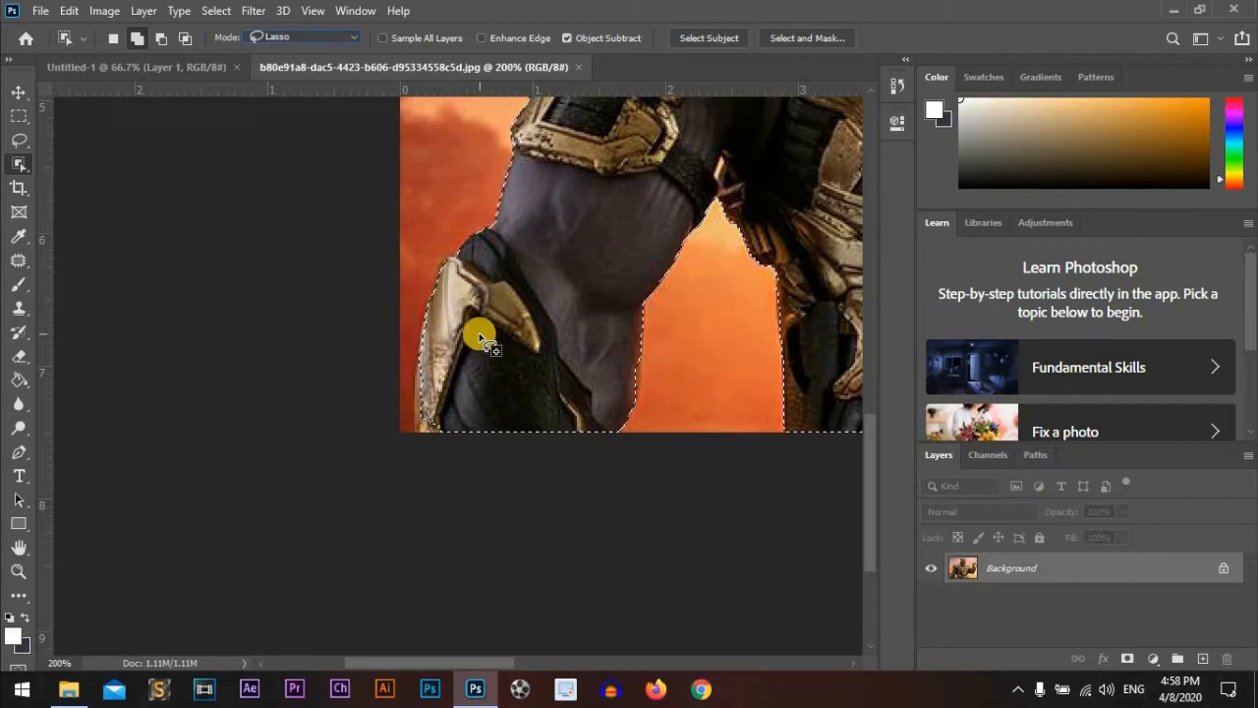
Step: Add the missed strips along the outer edge of the lowered forearm's gold armour to the selection with lasso loops
{"action": "key", "text": "ctrl+minus"}
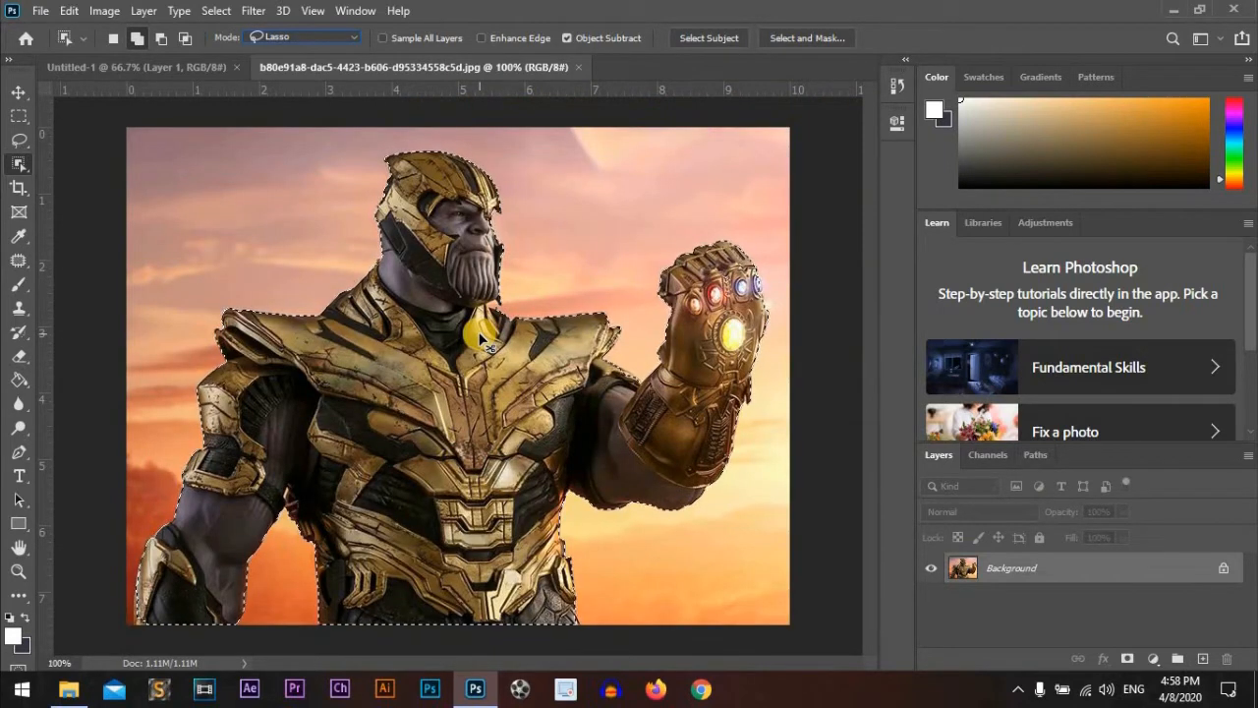
{"action": "key", "text": "ctrl+plus"}
{"action": "key", "text": "ctrl+plus"}
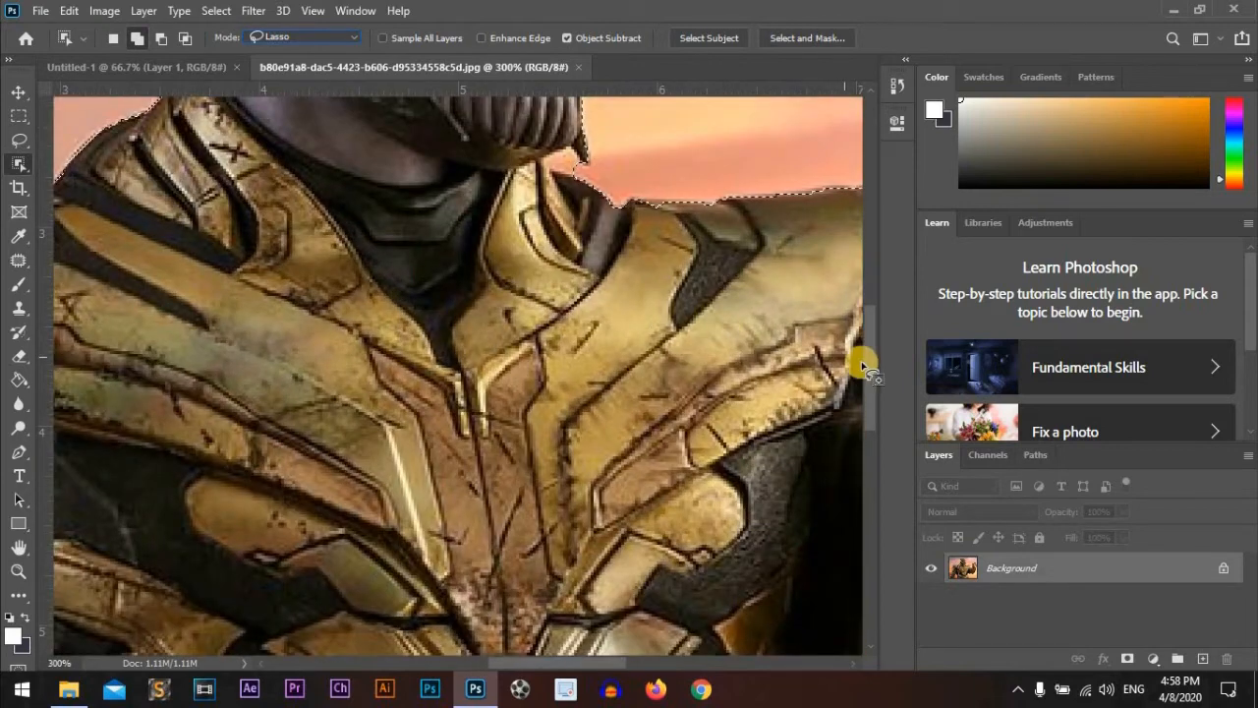
{"action": "left_click_drag", "start_coordinate": [865, 356], "coordinate": [822, 519]}
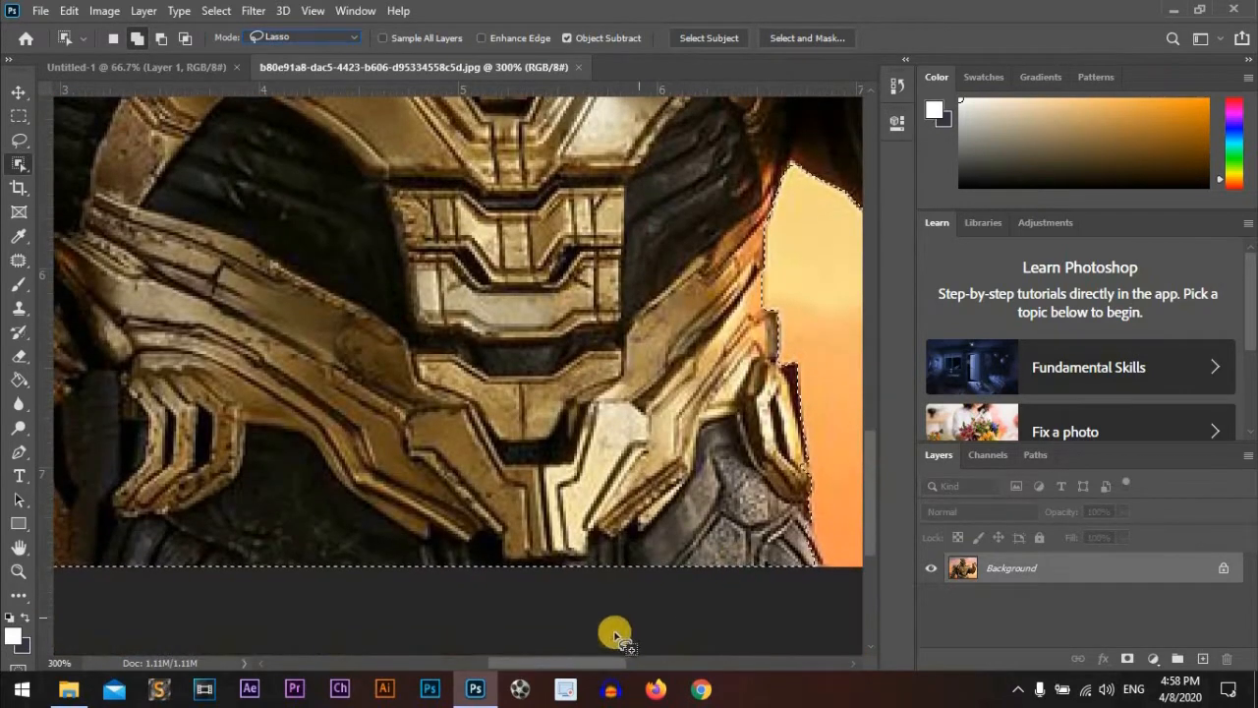
{"action": "left_click_drag", "start_coordinate": [599, 665], "coordinate": [459, 668]}
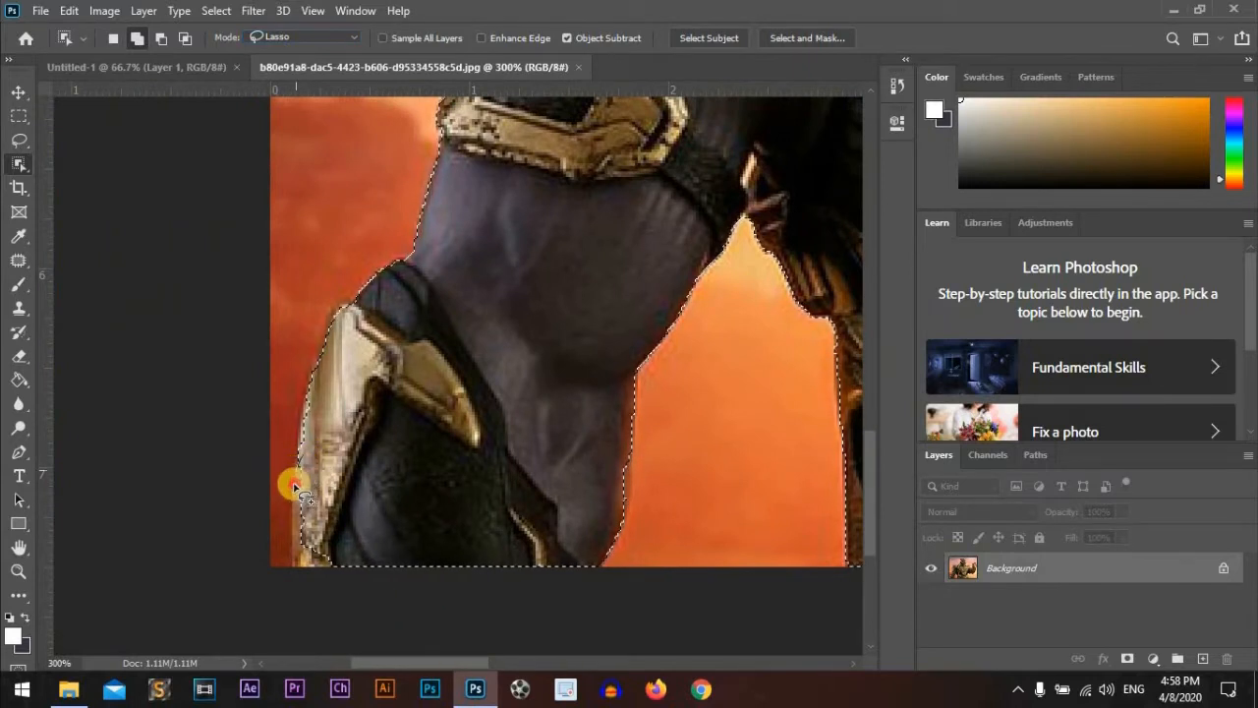
{"action": "mouse_move", "coordinate": [326, 579]}
{"action": "left_mouse_down"}
{"action": "mouse_move", "coordinate": [354, 505]}
{"action": "mouse_move", "coordinate": [334, 442]}
{"action": "mouse_move", "coordinate": [298, 441]}
{"action": "mouse_move", "coordinate": [356, 476]}
{"action": "mouse_move", "coordinate": [340, 489]}
{"action": "left_mouse_up"}
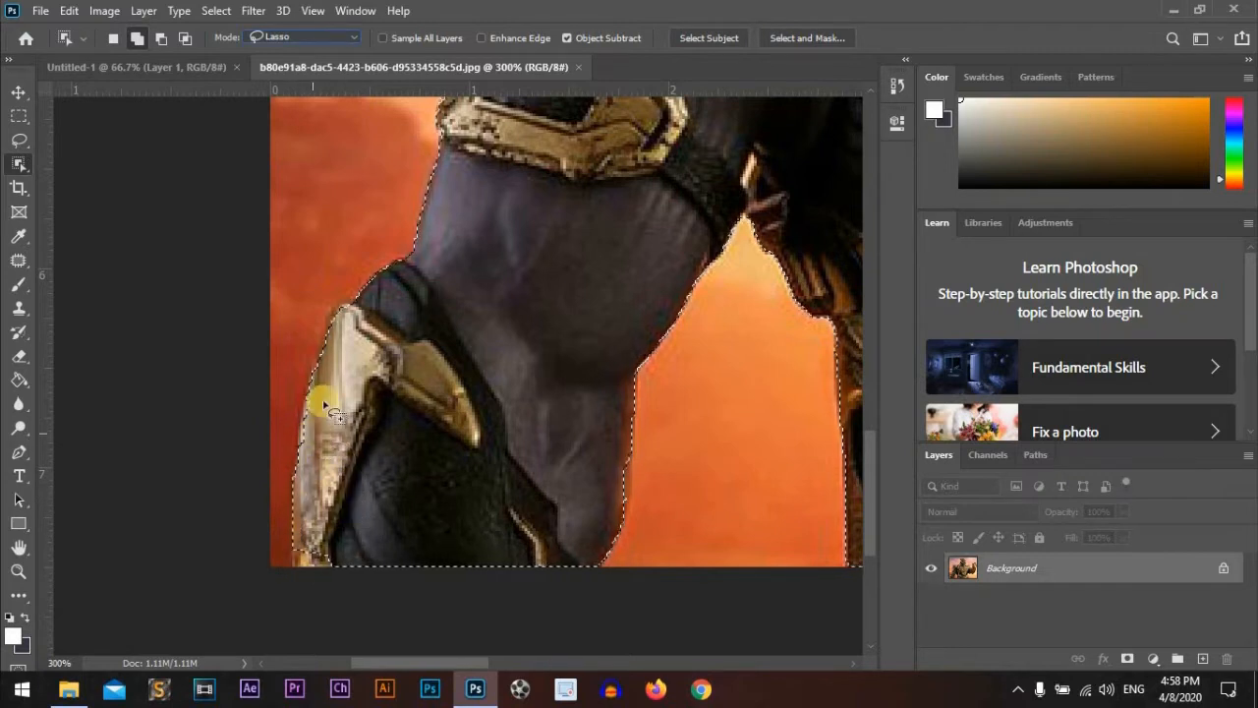
{"action": "mouse_move", "coordinate": [320, 385]}
{"action": "left_mouse_down"}
{"action": "mouse_move", "coordinate": [298, 443]}
{"action": "mouse_move", "coordinate": [334, 449]}
{"action": "left_mouse_up"}
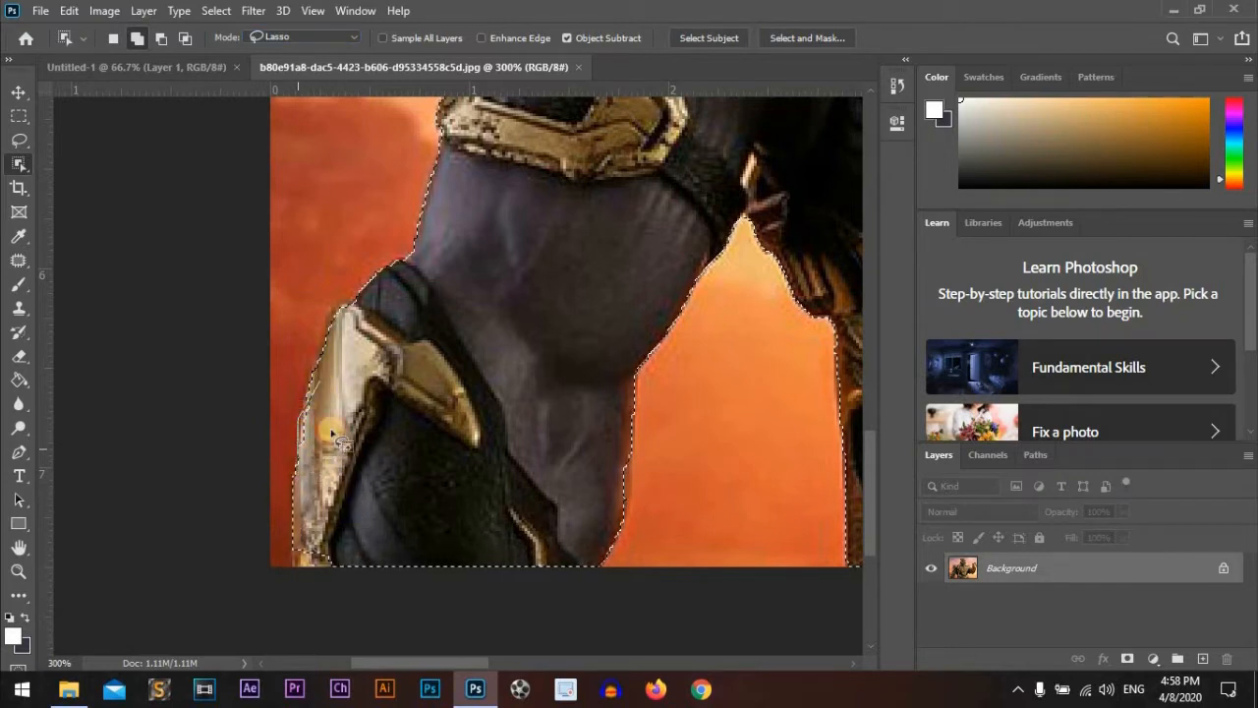
{"action": "left_click_drag", "start_coordinate": [332, 382], "coordinate": [326, 377]}
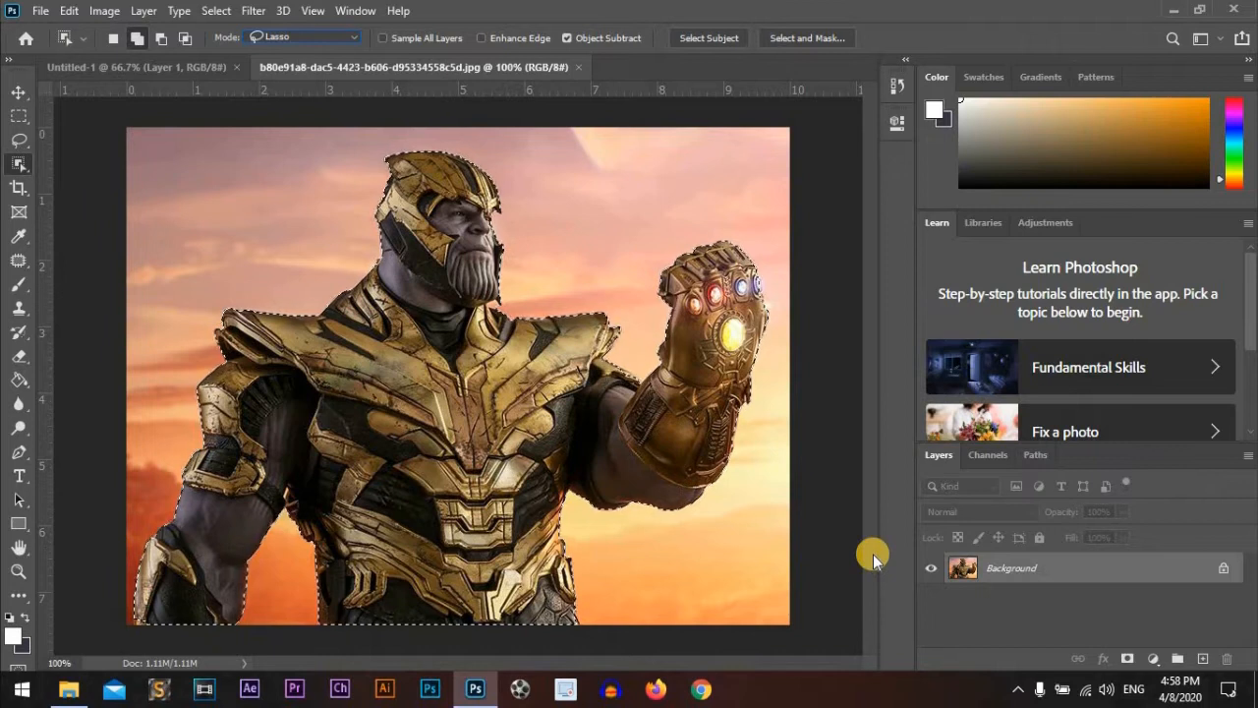
Step: Copy the selected figure to a new layer and toggle layer visibility so that only Background shows
{"action": "key", "text": "ctrl+j"}
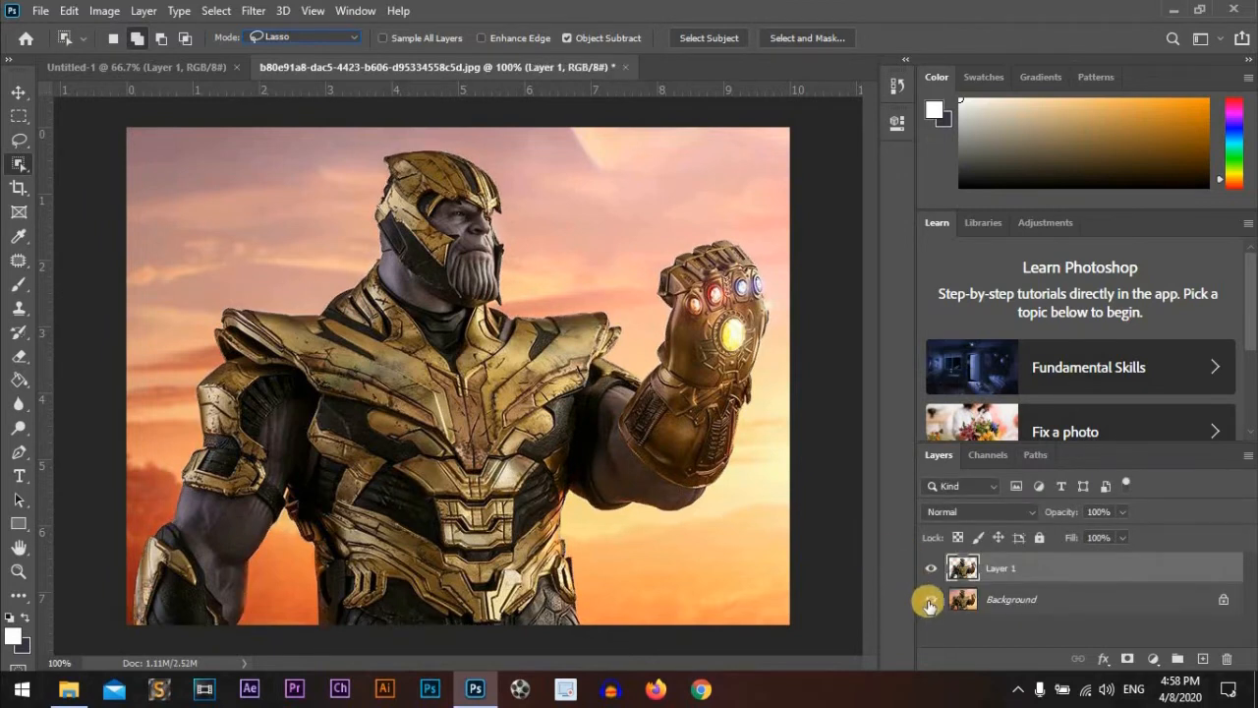
{"action": "left_click", "coordinate": [930, 600]}
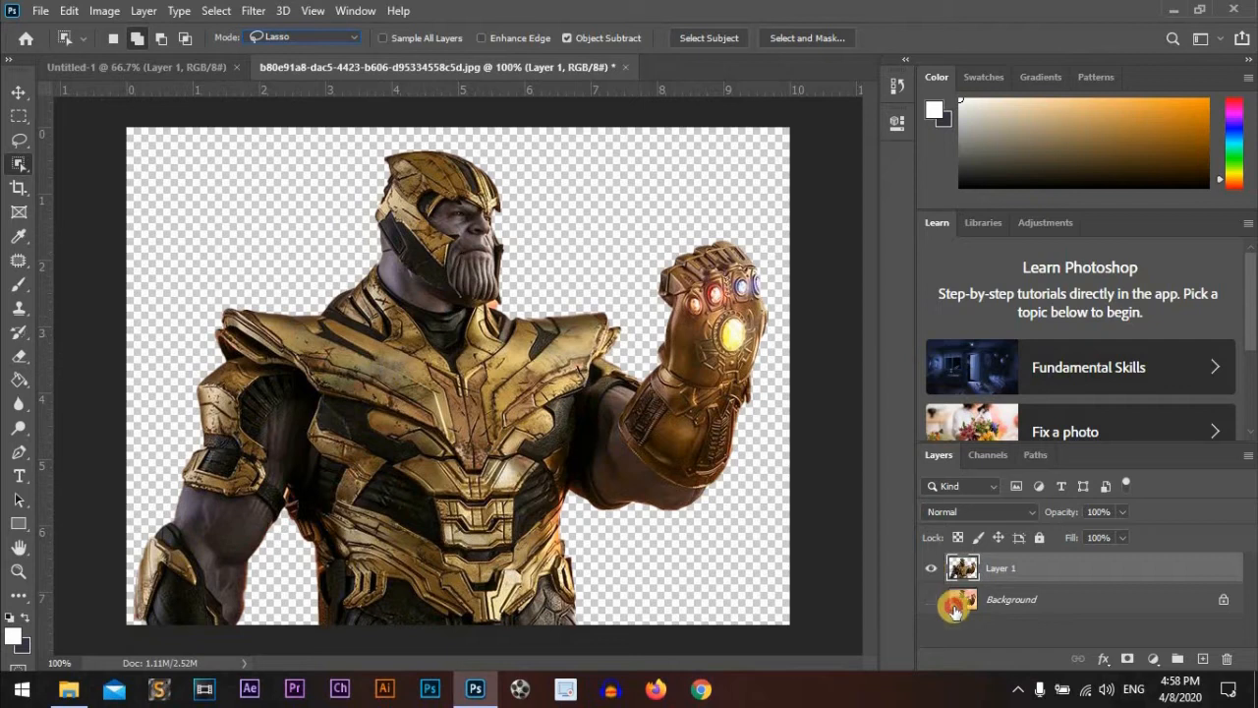
{"action": "left_click", "coordinate": [931, 569]}
{"action": "left_click", "coordinate": [932, 600]}
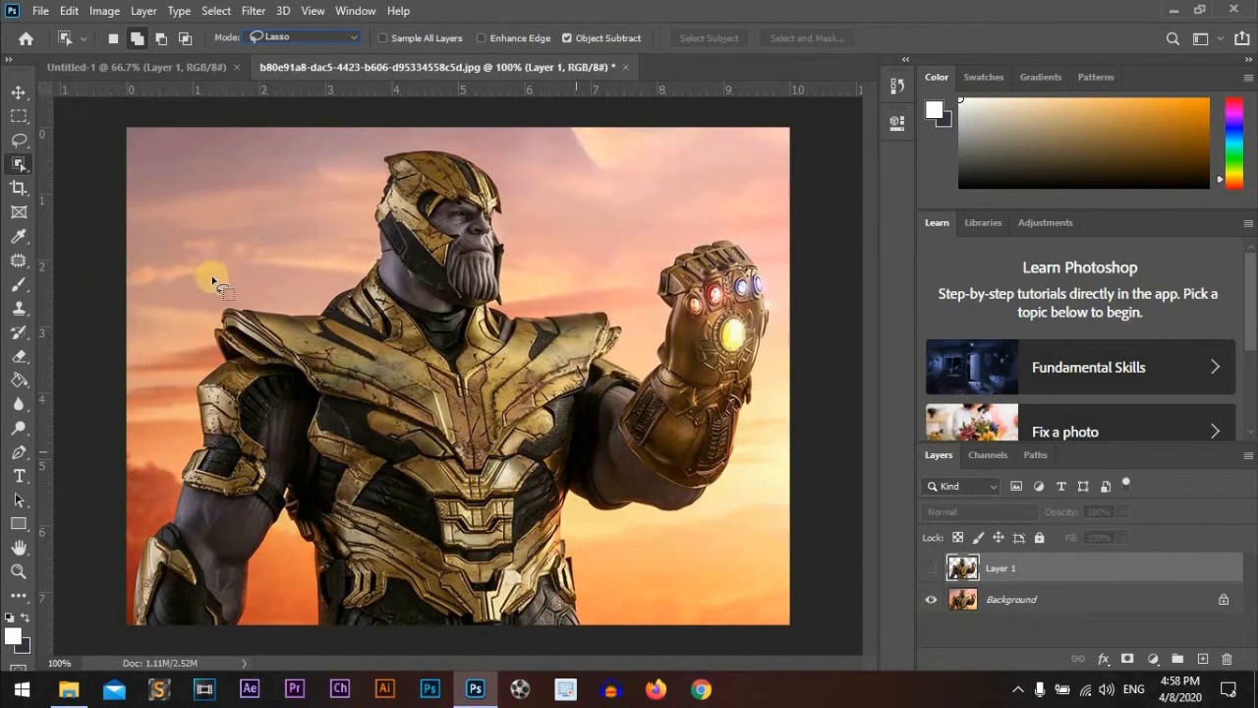
Step: Select the whole figure with the Quick Selection Tool in new selection mode, brushing from the helmet across the body to the gauntlet
{"action": "right_click", "coordinate": [19, 164]}
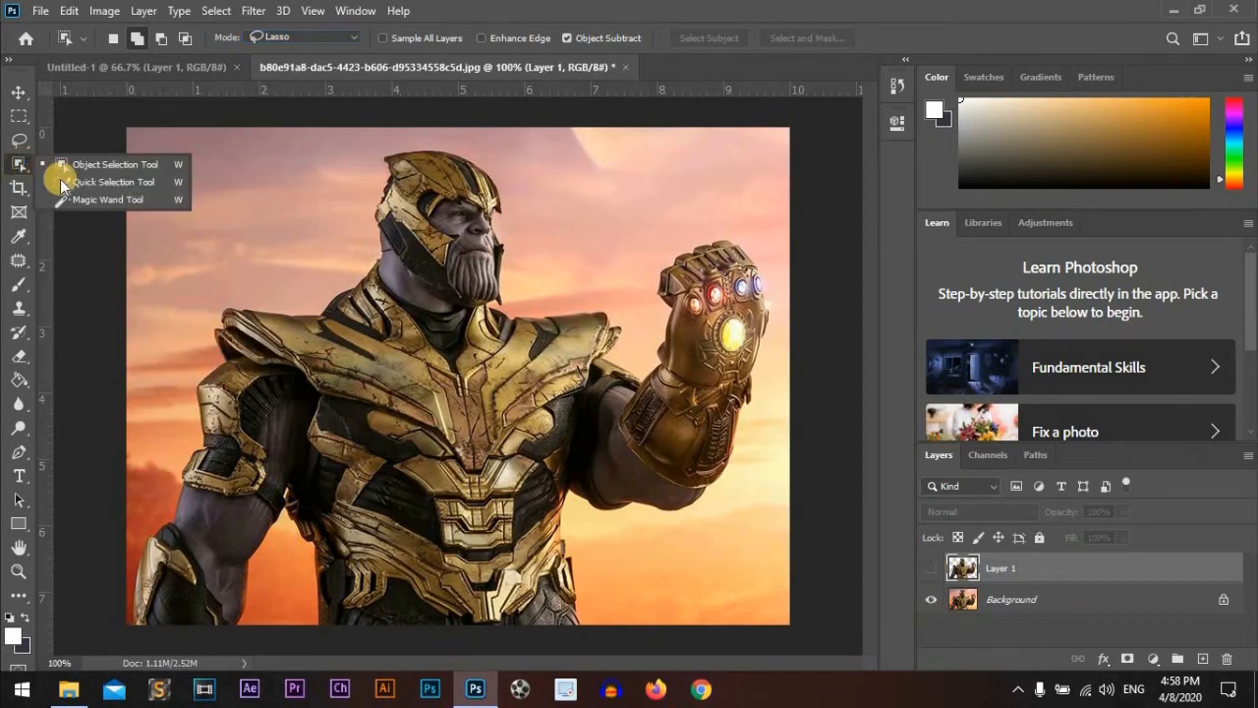
{"action": "left_click", "coordinate": [141, 183]}
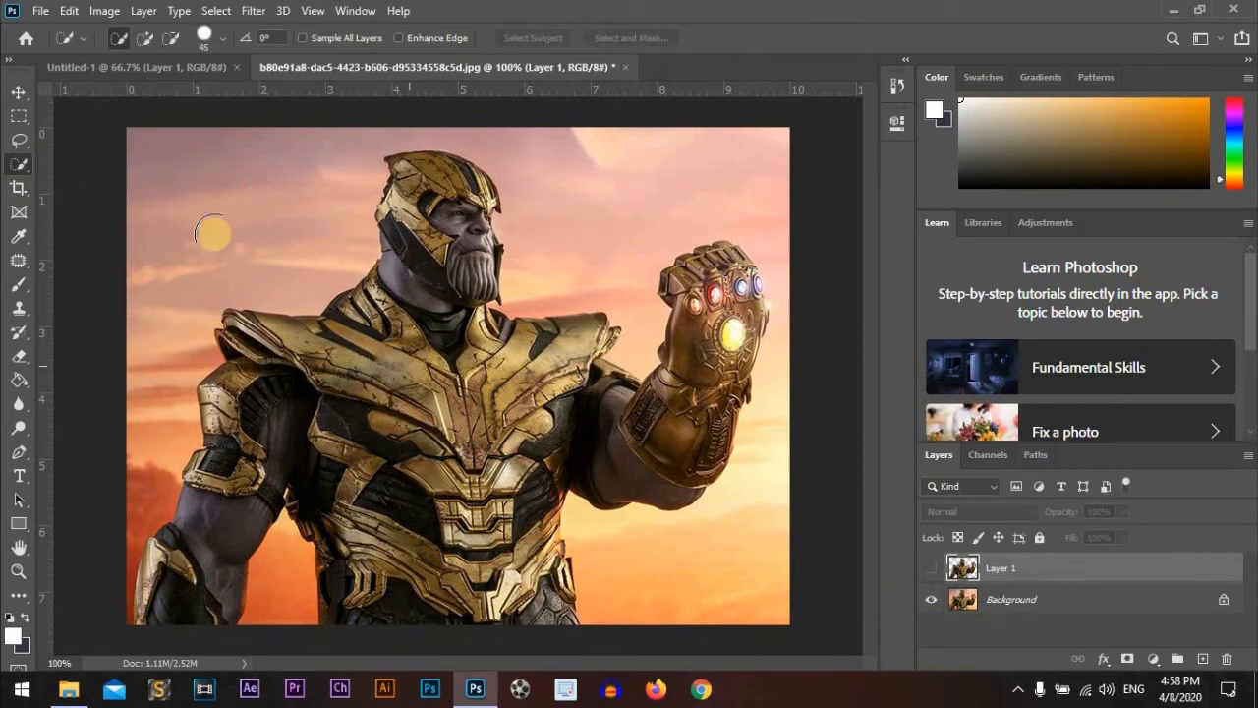
{"action": "left_click", "coordinate": [118, 39]}
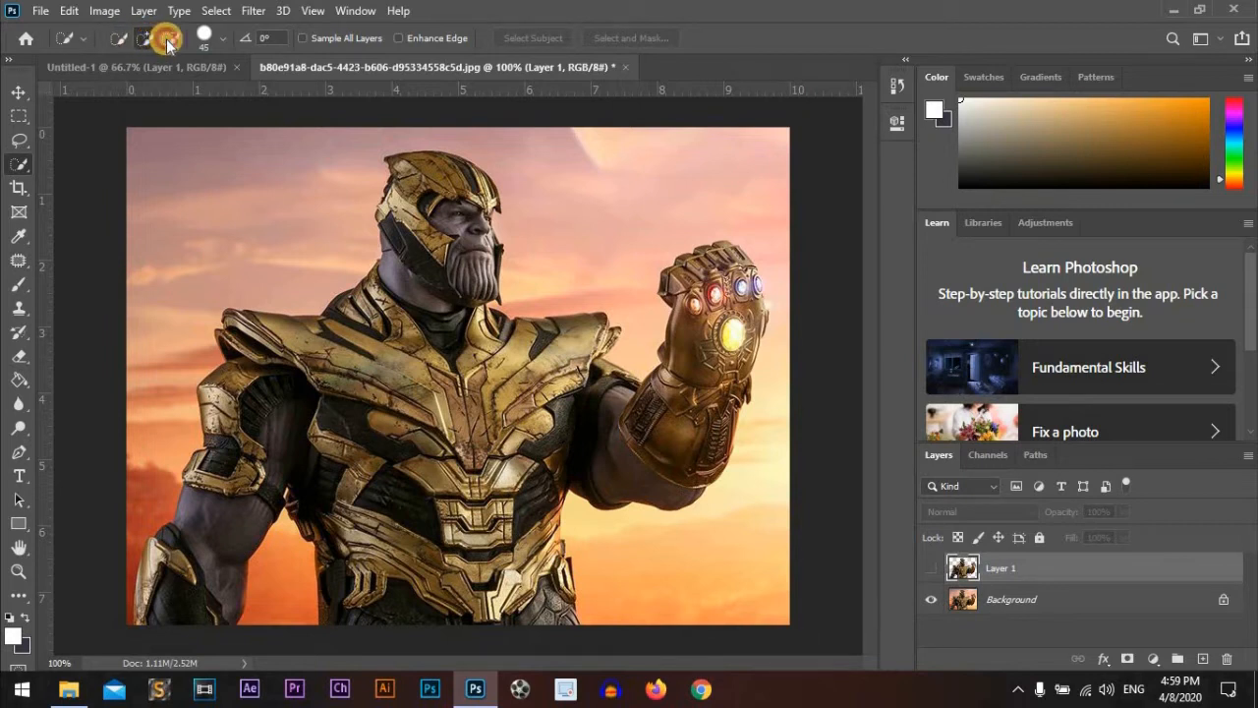
{"action": "left_click", "coordinate": [168, 39]}
{"action": "left_click", "coordinate": [117, 38]}
{"action": "mouse_move", "coordinate": [423, 189]}
{"action": "left_mouse_down"}
{"action": "mouse_move", "coordinate": [453, 197]}
{"action": "mouse_move", "coordinate": [473, 187]}
{"action": "mouse_move", "coordinate": [453, 241]}
{"action": "mouse_move", "coordinate": [480, 263]}
{"action": "mouse_move", "coordinate": [429, 251]}
{"action": "mouse_move", "coordinate": [337, 330]}
{"action": "mouse_move", "coordinate": [228, 334]}
{"action": "mouse_move", "coordinate": [268, 362]}
{"action": "mouse_move", "coordinate": [179, 577]}
{"action": "mouse_move", "coordinate": [227, 509]}
{"action": "mouse_move", "coordinate": [320, 447]}
{"action": "mouse_move", "coordinate": [363, 624]}
{"action": "mouse_move", "coordinate": [501, 630]}
{"action": "mouse_move", "coordinate": [528, 608]}
{"action": "mouse_move", "coordinate": [545, 617]}
{"action": "mouse_move", "coordinate": [540, 551]}
{"action": "mouse_move", "coordinate": [551, 584]}
{"action": "mouse_move", "coordinate": [552, 569]}
{"action": "mouse_move", "coordinate": [507, 539]}
{"action": "mouse_move", "coordinate": [478, 454]}
{"action": "mouse_move", "coordinate": [445, 508]}
{"action": "mouse_move", "coordinate": [440, 400]}
{"action": "mouse_move", "coordinate": [475, 377]}
{"action": "mouse_move", "coordinate": [480, 337]}
{"action": "mouse_move", "coordinate": [599, 337]}
{"action": "mouse_move", "coordinate": [510, 402]}
{"action": "mouse_move", "coordinate": [546, 428]}
{"action": "mouse_move", "coordinate": [591, 431]}
{"action": "mouse_move", "coordinate": [654, 459]}
{"action": "mouse_move", "coordinate": [677, 448]}
{"action": "mouse_move", "coordinate": [685, 406]}
{"action": "mouse_move", "coordinate": [716, 363]}
{"action": "mouse_move", "coordinate": [679, 369]}
{"action": "mouse_move", "coordinate": [733, 287]}
{"action": "left_mouse_up"}
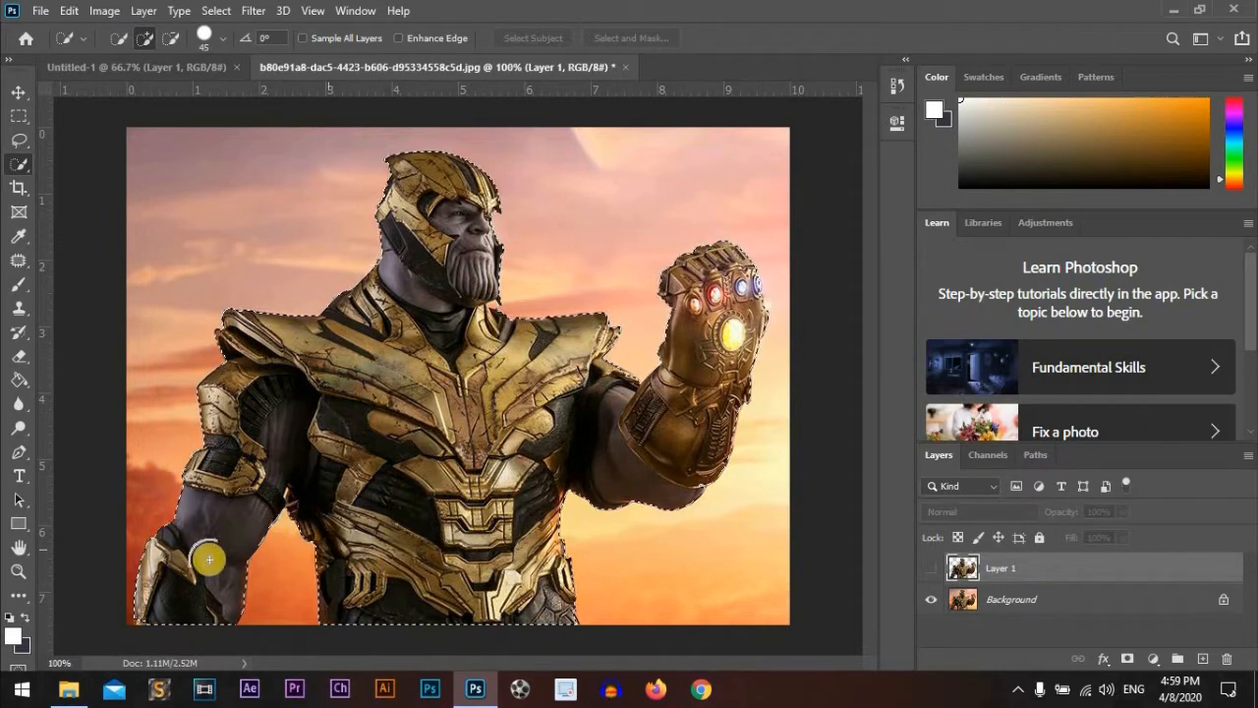
Step: Try to add the lower end of the lowered forearm to the selection with quick selection dabs, undoing each one
{"action": "left_click", "coordinate": [157, 620]}
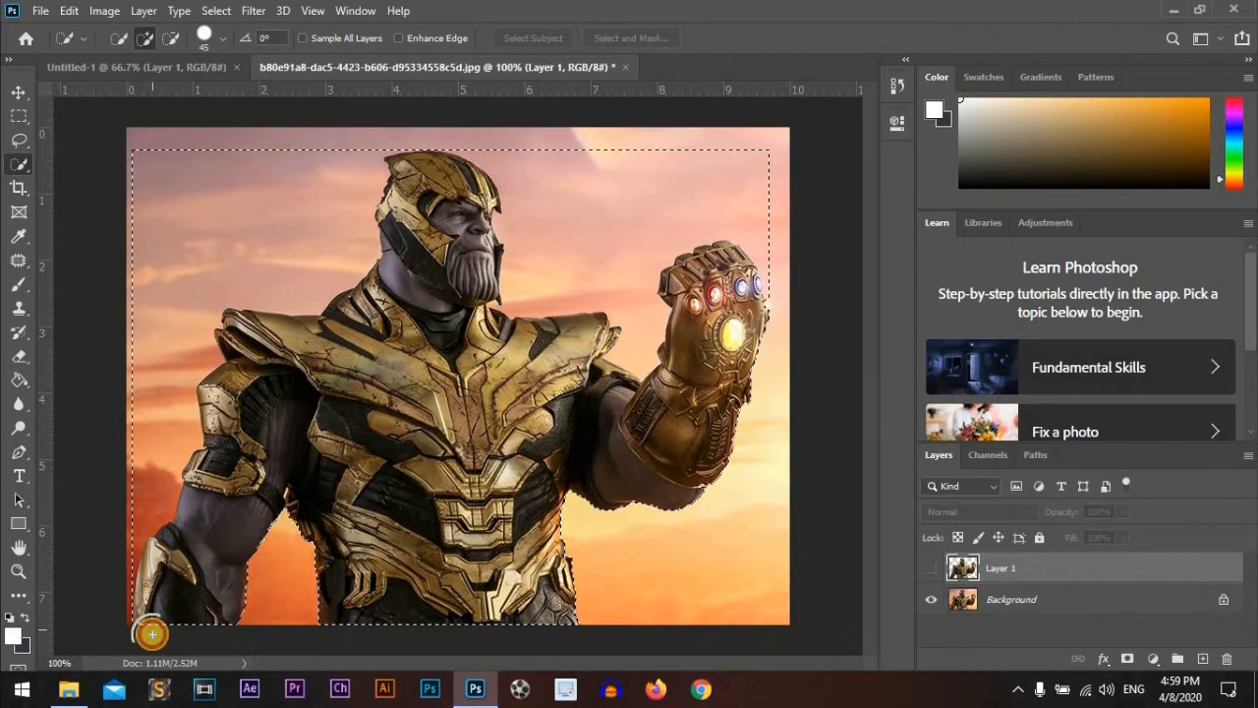
{"action": "key", "text": "ctrl+z"}
{"action": "left_click", "coordinate": [157, 631]}
{"action": "key", "text": "ctrl+z"}
{"action": "left_click", "coordinate": [156, 629]}
{"action": "key", "text": "ctrl+z"}
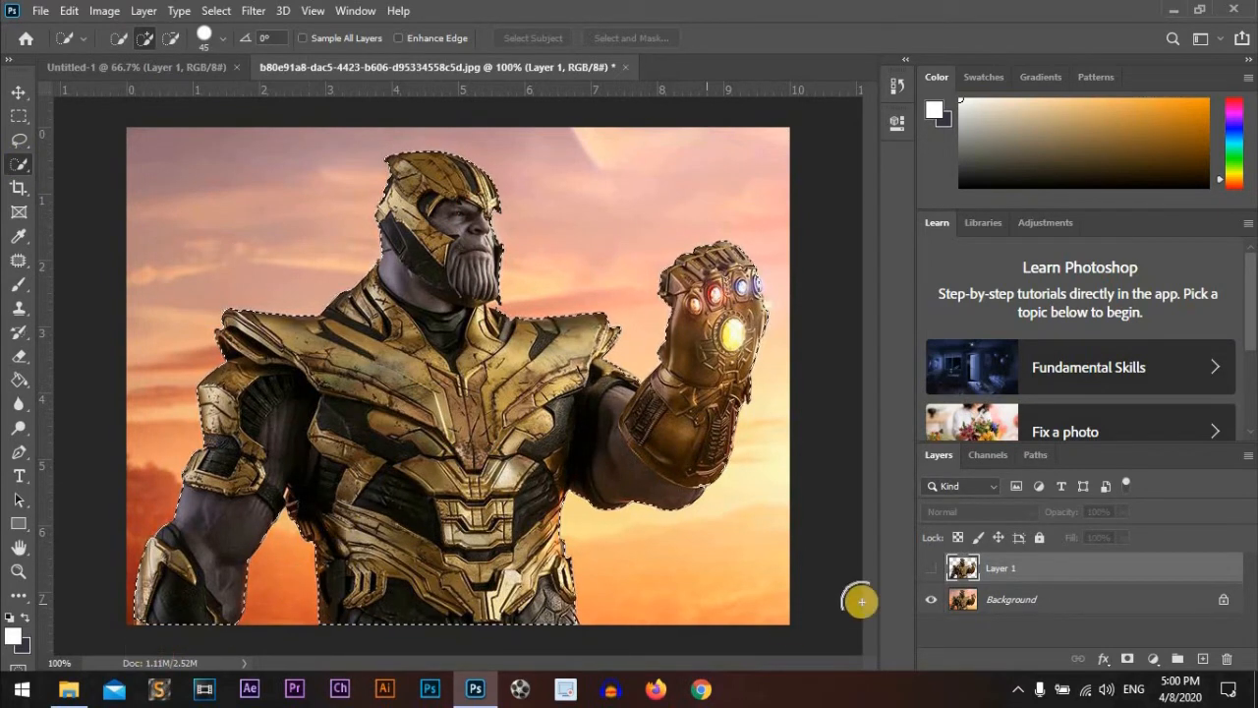
Step: Copy the selected figure from Background to a new layer, and toggle layer visibility so that only Background shows and is active
{"action": "left_click", "coordinate": [1003, 602]}
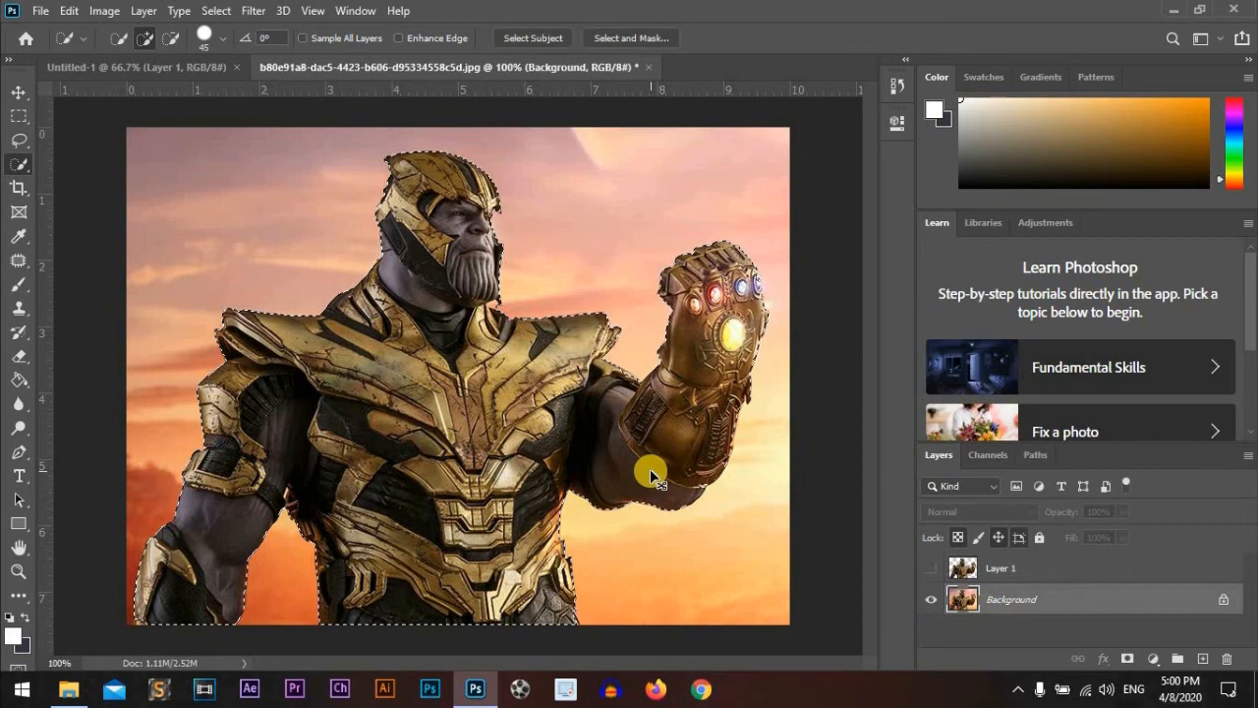
{"action": "key", "text": "ctrl+j"}
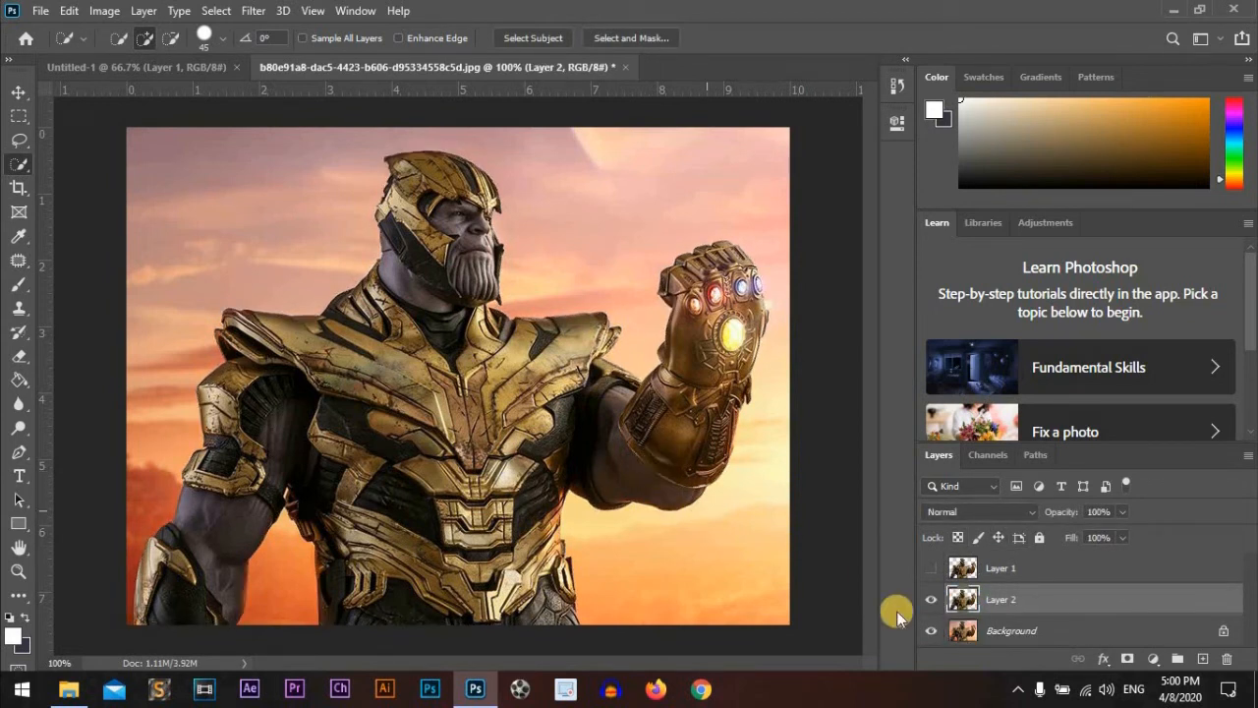
{"action": "left_click", "coordinate": [930, 630]}
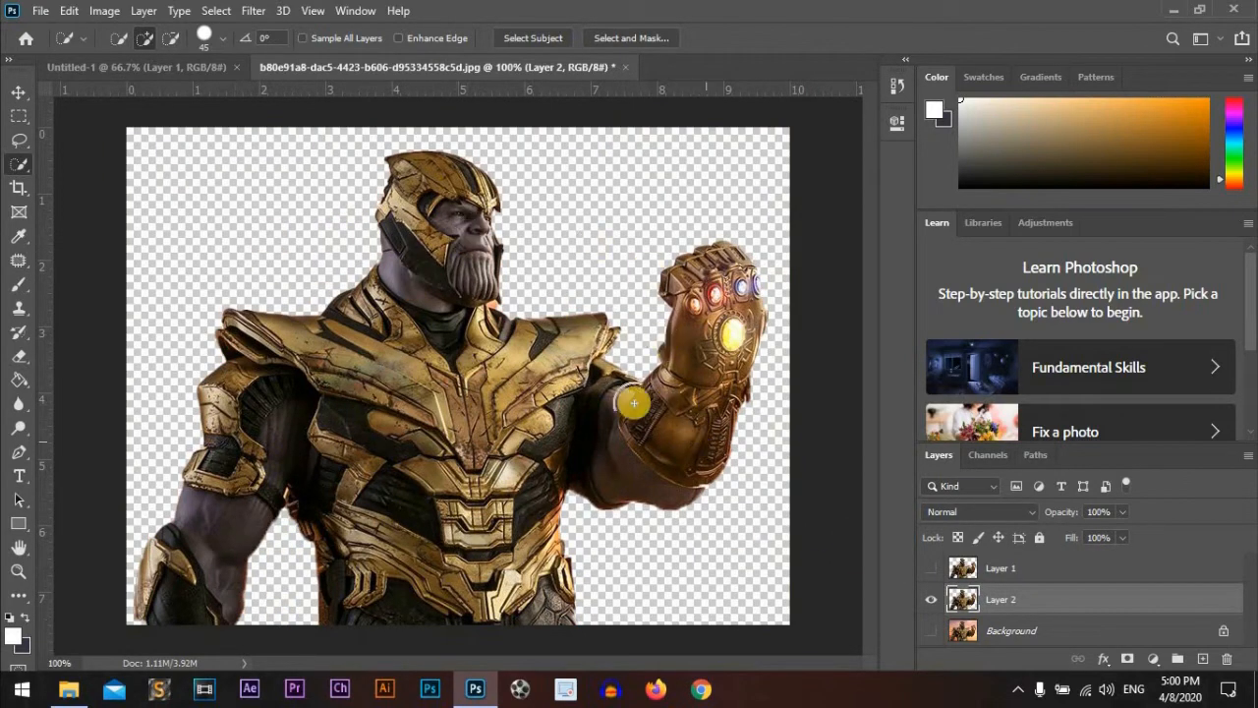
{"action": "left_click", "coordinate": [931, 598]}
{"action": "left_click", "coordinate": [931, 631]}
{"action": "left_click", "coordinate": [992, 637]}
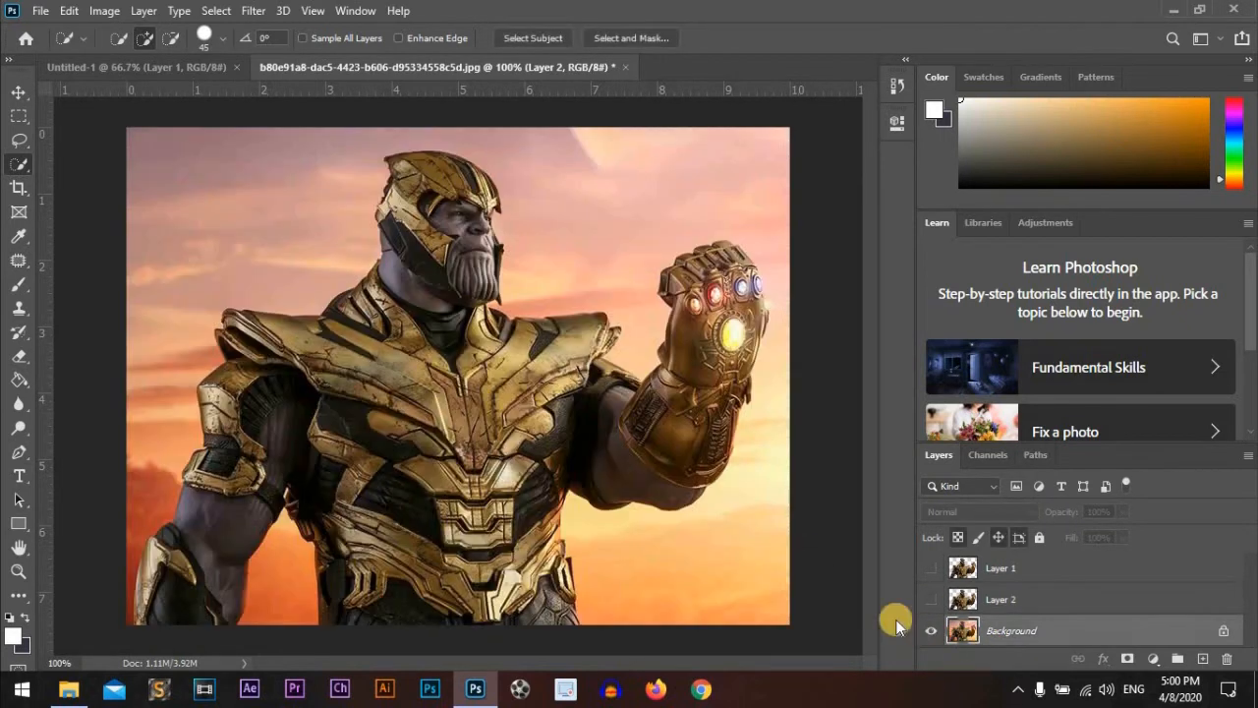
Step: Set the Magic Wand Tool to add to selection and sample the purple skin of the neck
{"action": "right_click", "coordinate": [17, 169]}
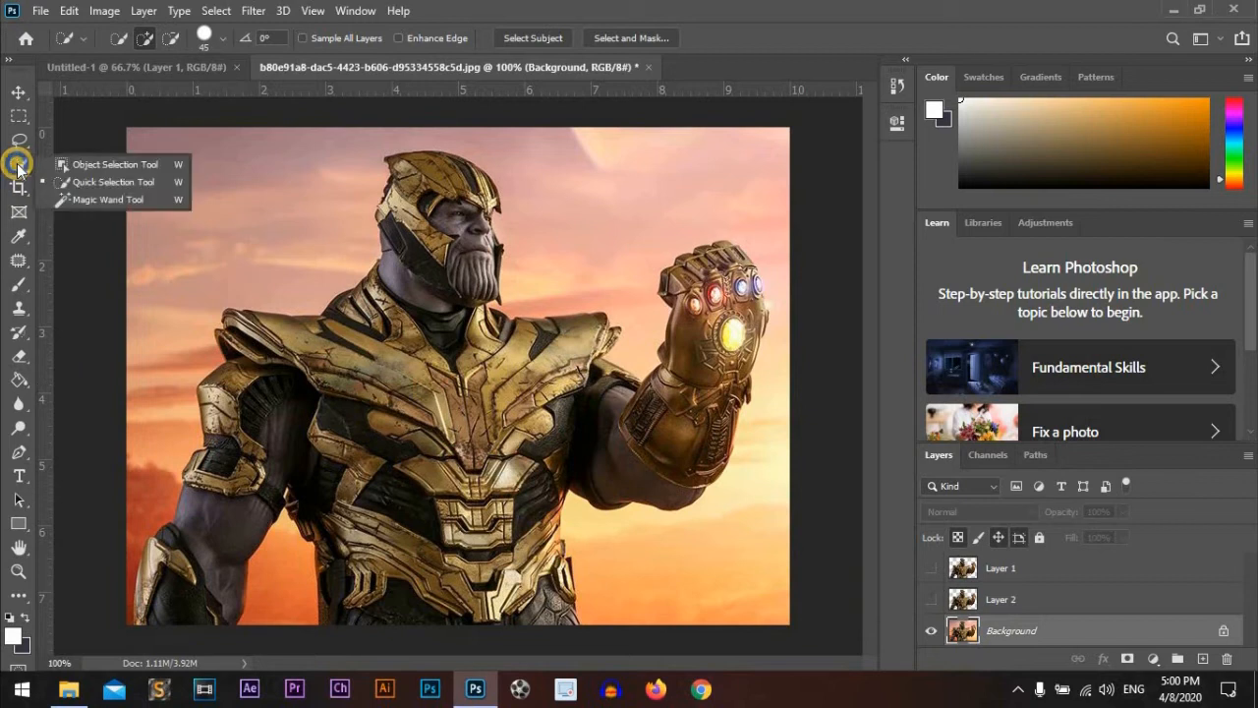
{"action": "left_click", "coordinate": [99, 200]}
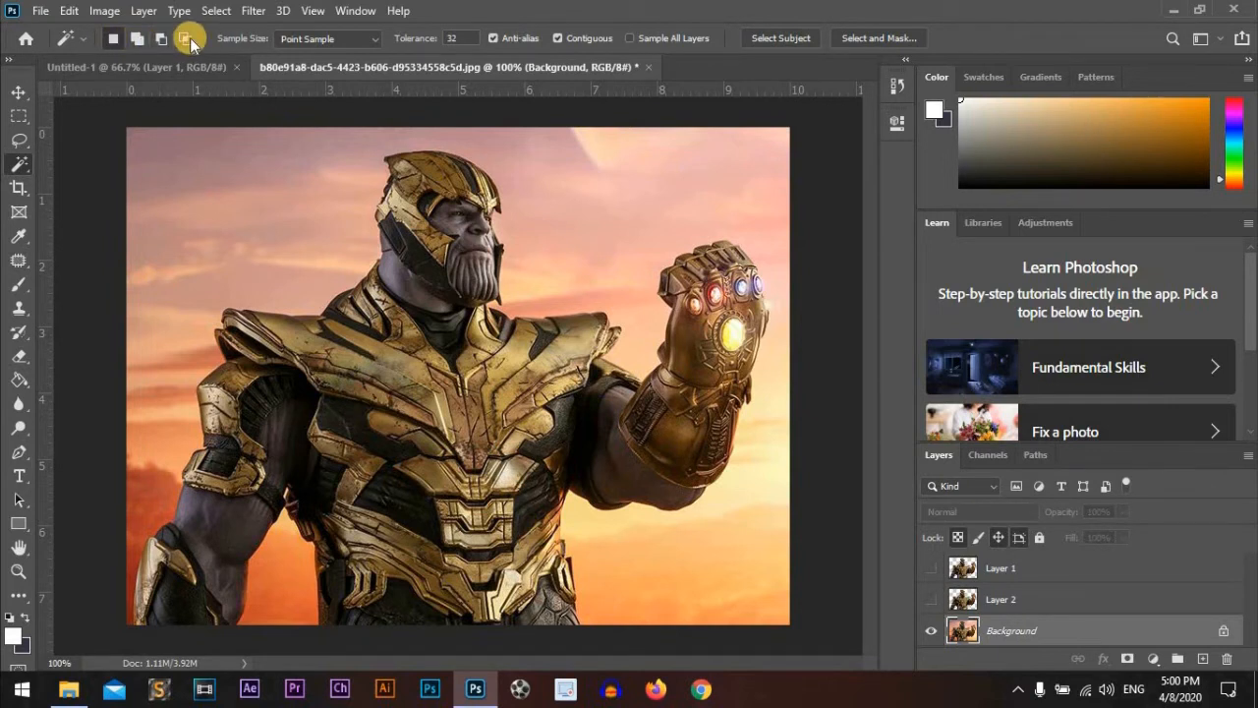
{"action": "left_click", "coordinate": [137, 37]}
{"action": "left_click", "coordinate": [413, 283]}
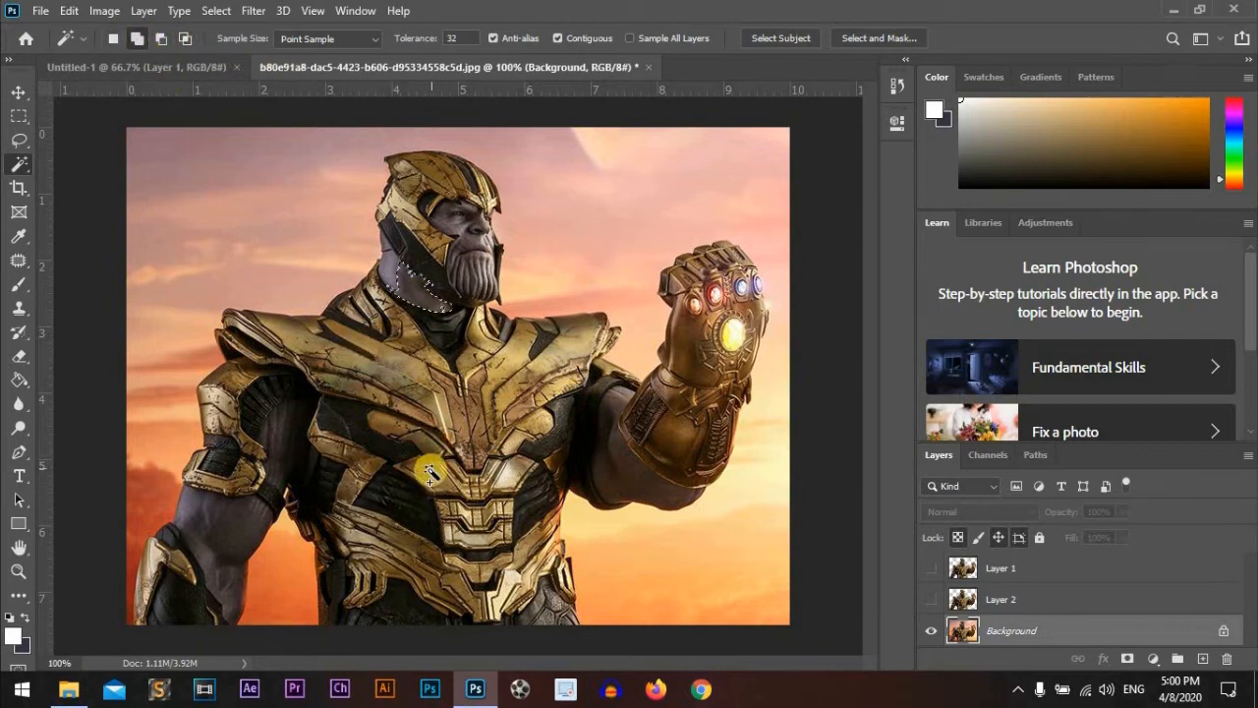
Step: Try single magic wand samples on the chest armour in new selection mode, and deselect
{"action": "left_click", "coordinate": [110, 37]}
{"action": "left_click", "coordinate": [370, 422]}
{"action": "left_click", "coordinate": [439, 386]}
{"action": "left_click", "coordinate": [519, 379]}
{"action": "left_click", "coordinate": [369, 376]}
{"action": "left_click", "coordinate": [459, 393]}
{"action": "left_click", "coordinate": [508, 377]}
{"action": "key", "text": "ctrl+d"}
Step: Try to build up a selection of the figure by adding magic wand samples across the armour, neck and helmet
{"action": "left_click", "coordinate": [137, 38]}
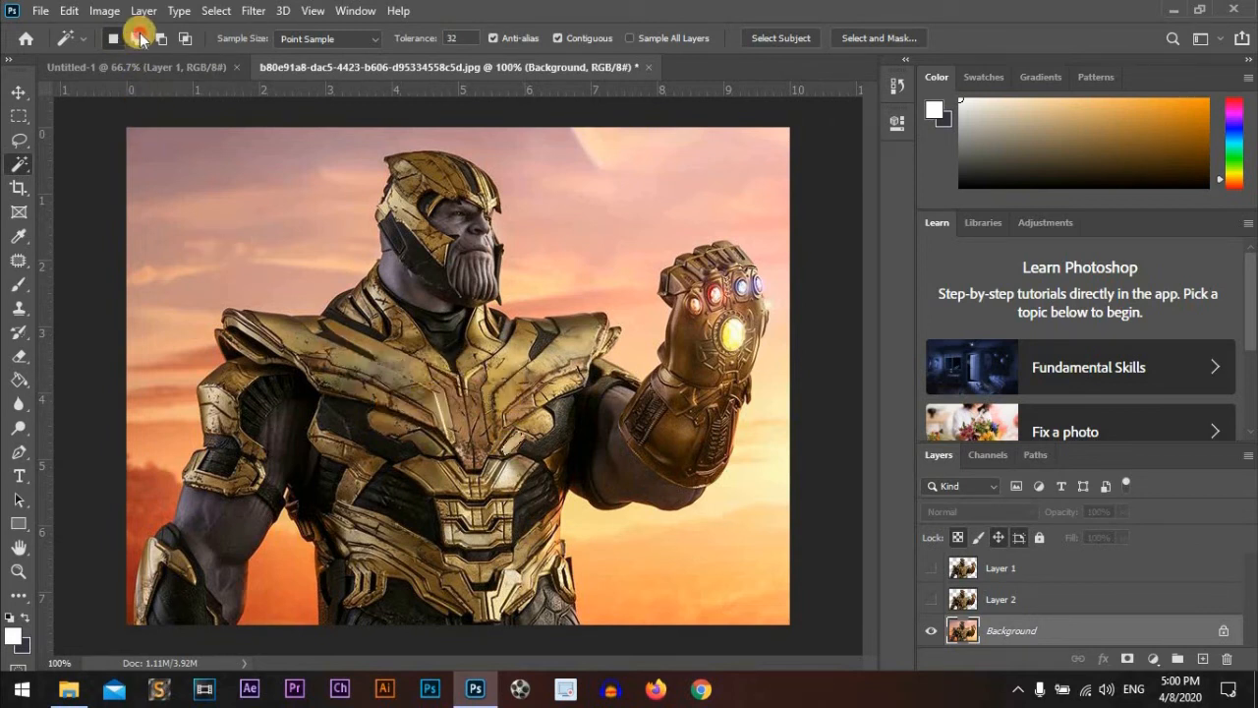
{"action": "left_click", "coordinate": [401, 370]}
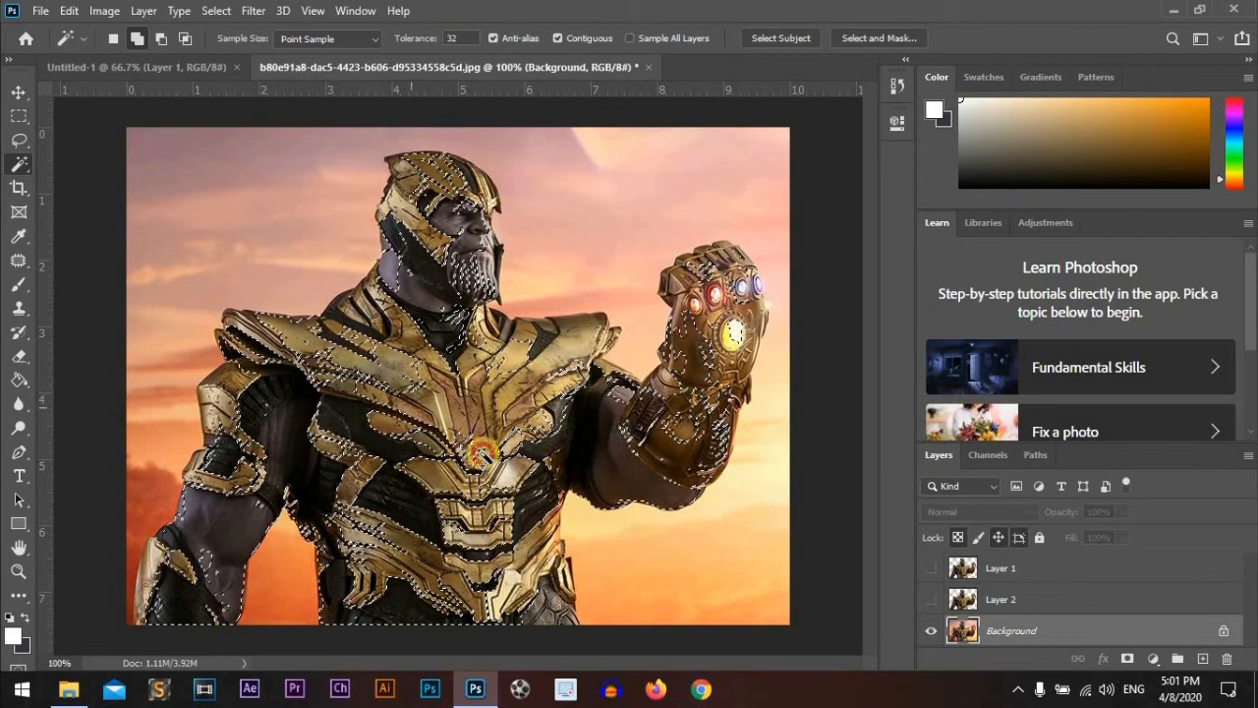
{"action": "left_click", "coordinate": [580, 334]}
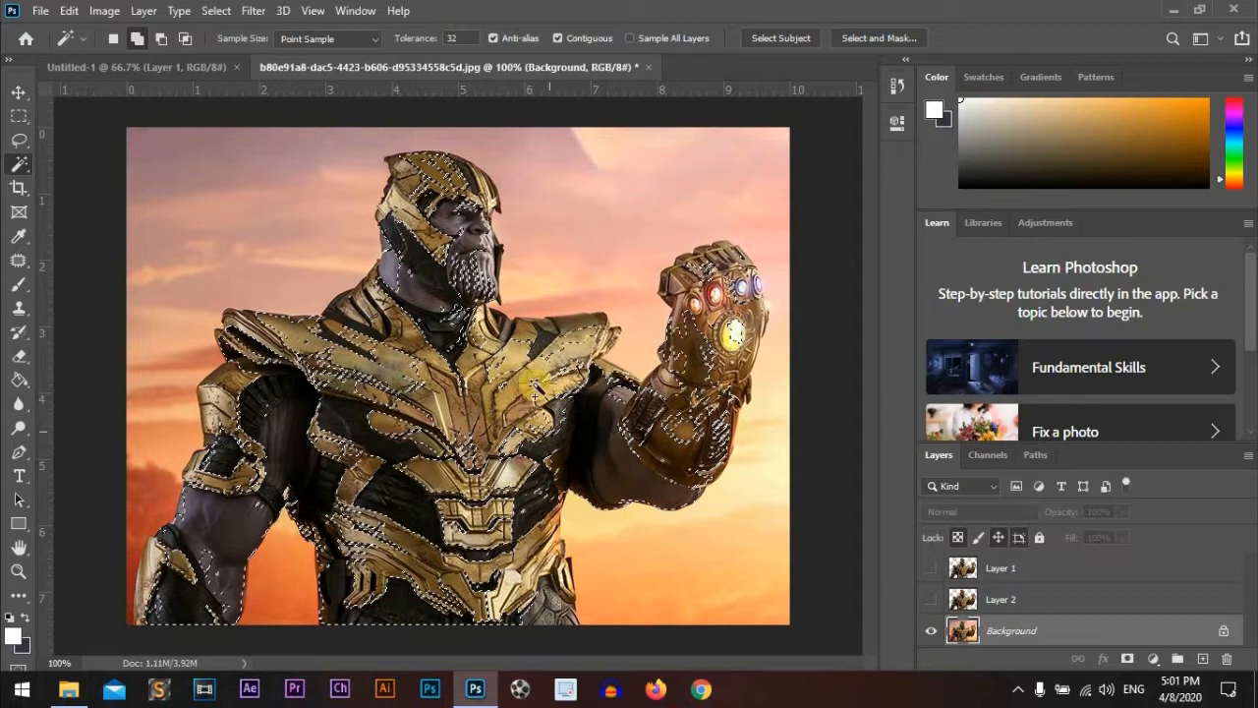
{"action": "left_click", "coordinate": [523, 393]}
{"action": "left_click", "coordinate": [431, 341]}
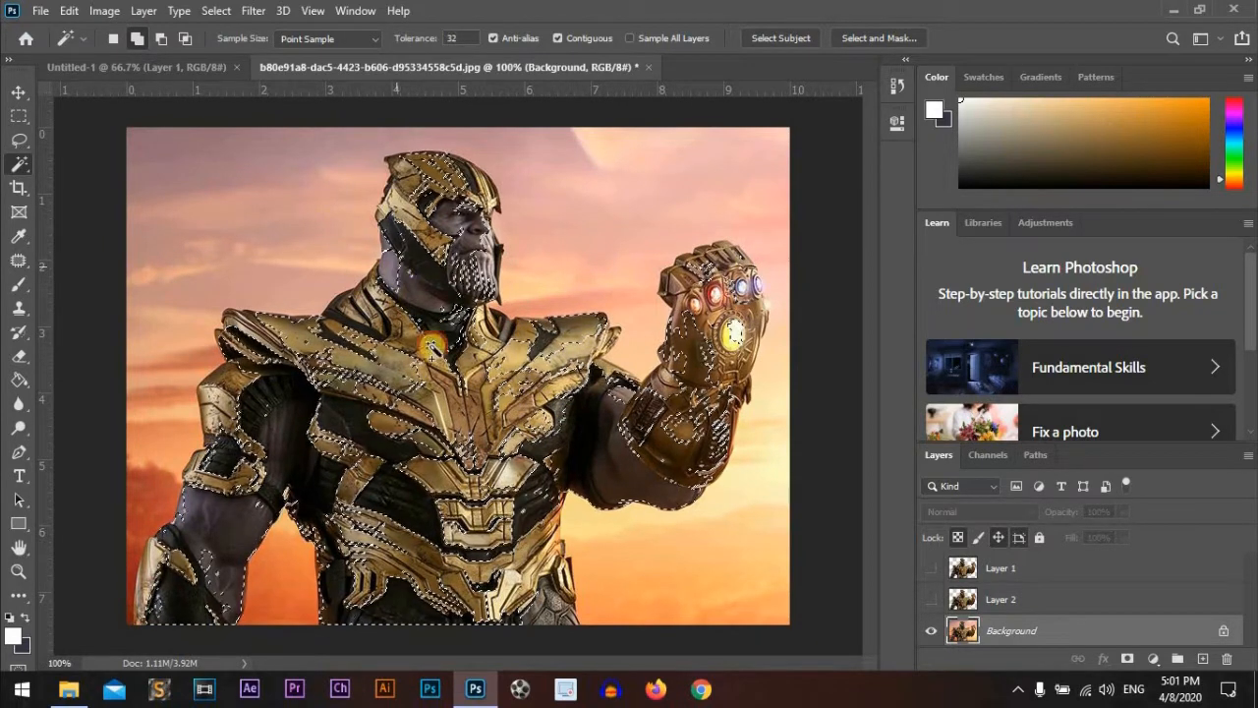
{"action": "left_click", "coordinate": [470, 175]}
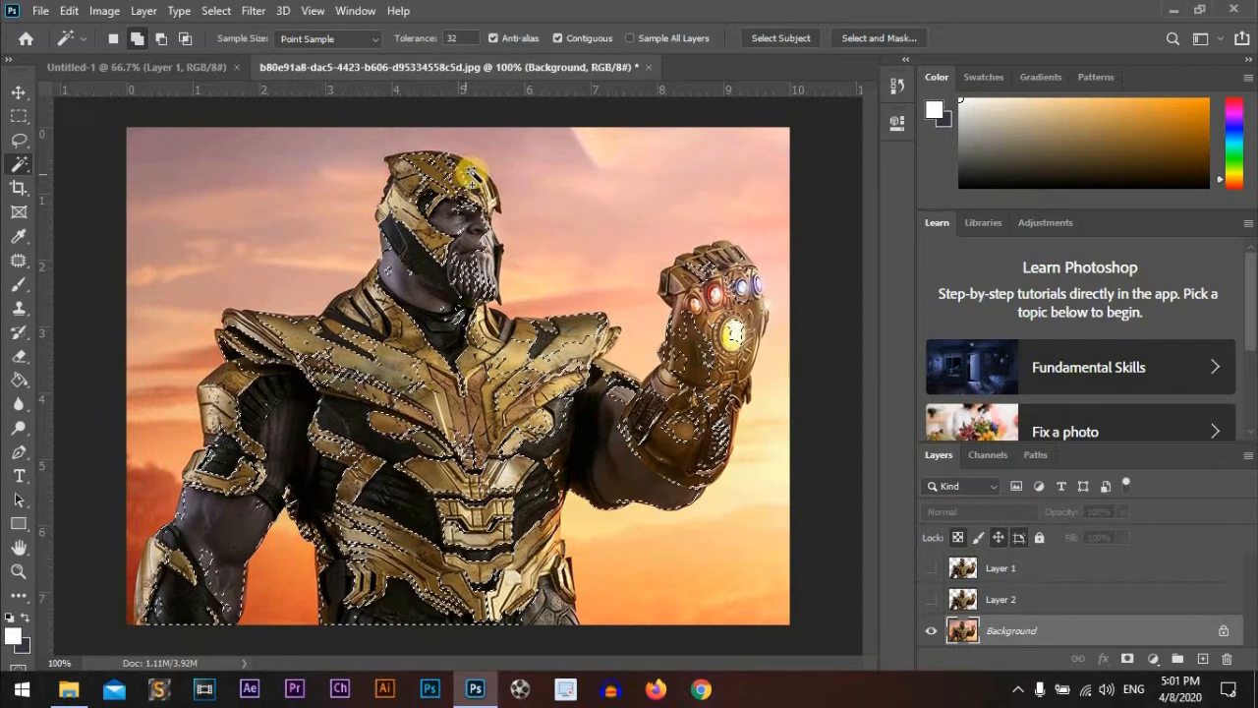
{"action": "left_click", "coordinate": [467, 382]}
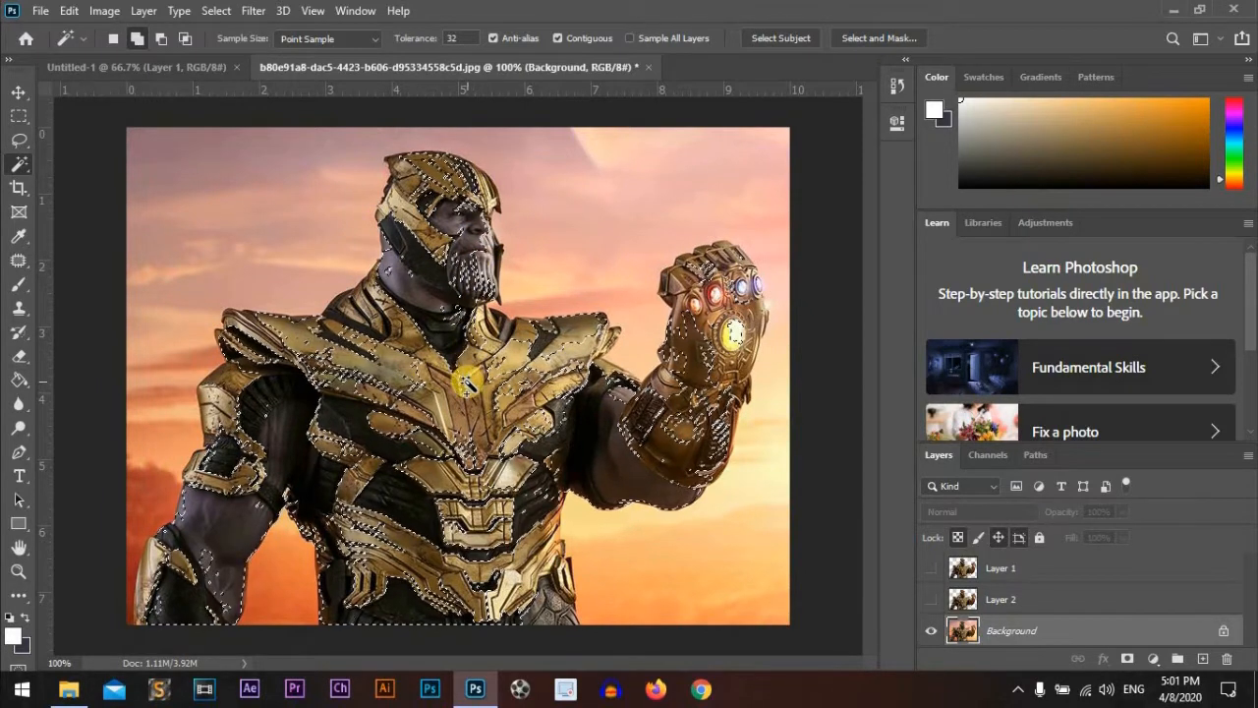
{"action": "left_click", "coordinate": [449, 445]}
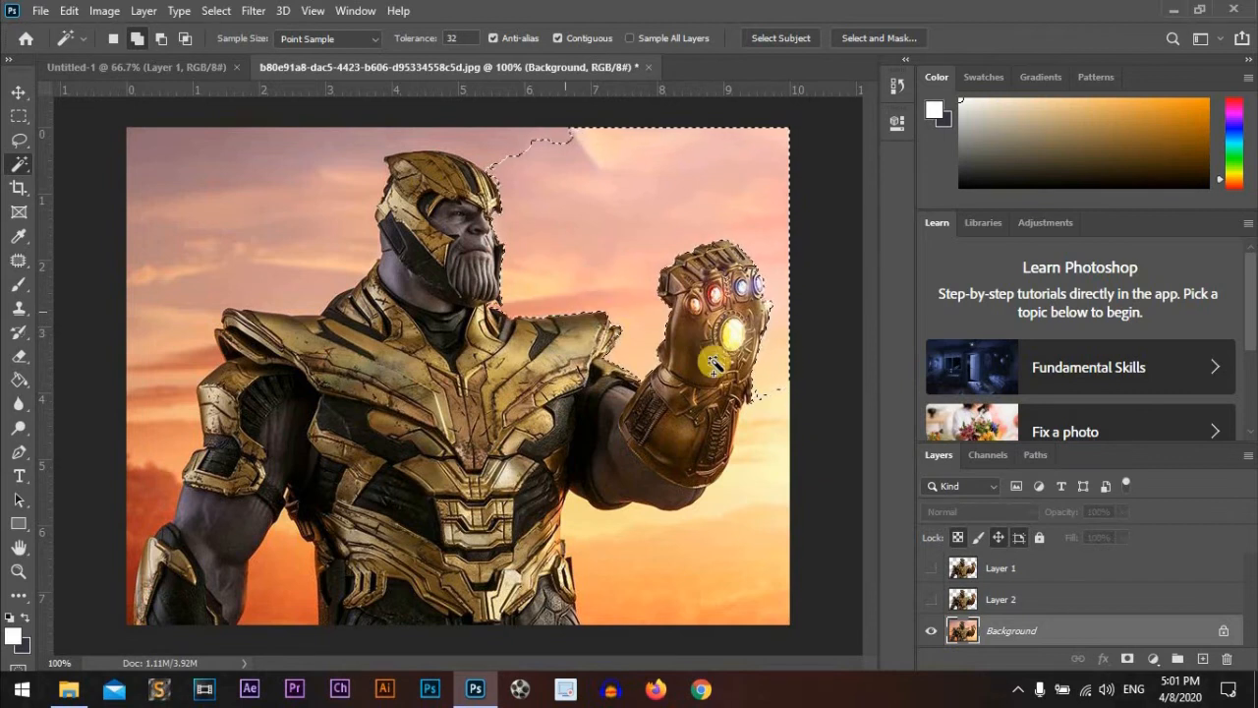
Step: Add the remaining sky areas around the figure, including the gap between the lowered arm and torso, to the magic wand selection
{"action": "left_click", "coordinate": [665, 593]}
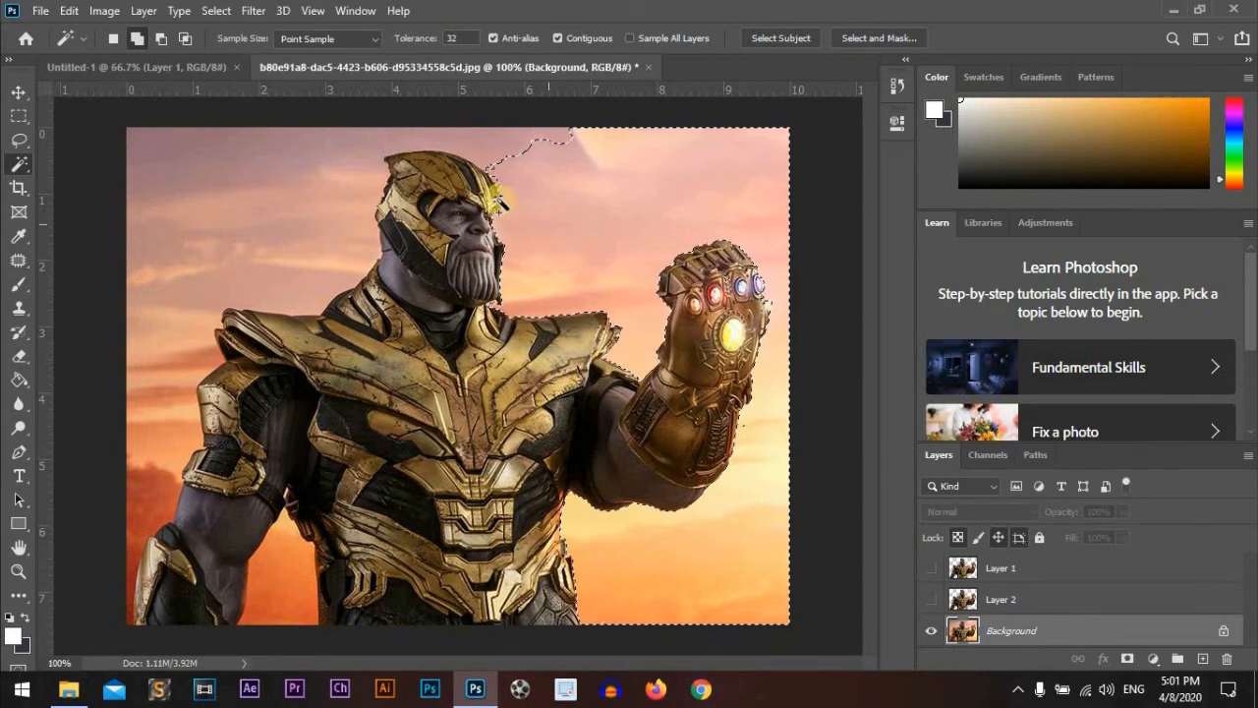
{"action": "left_click", "coordinate": [165, 138]}
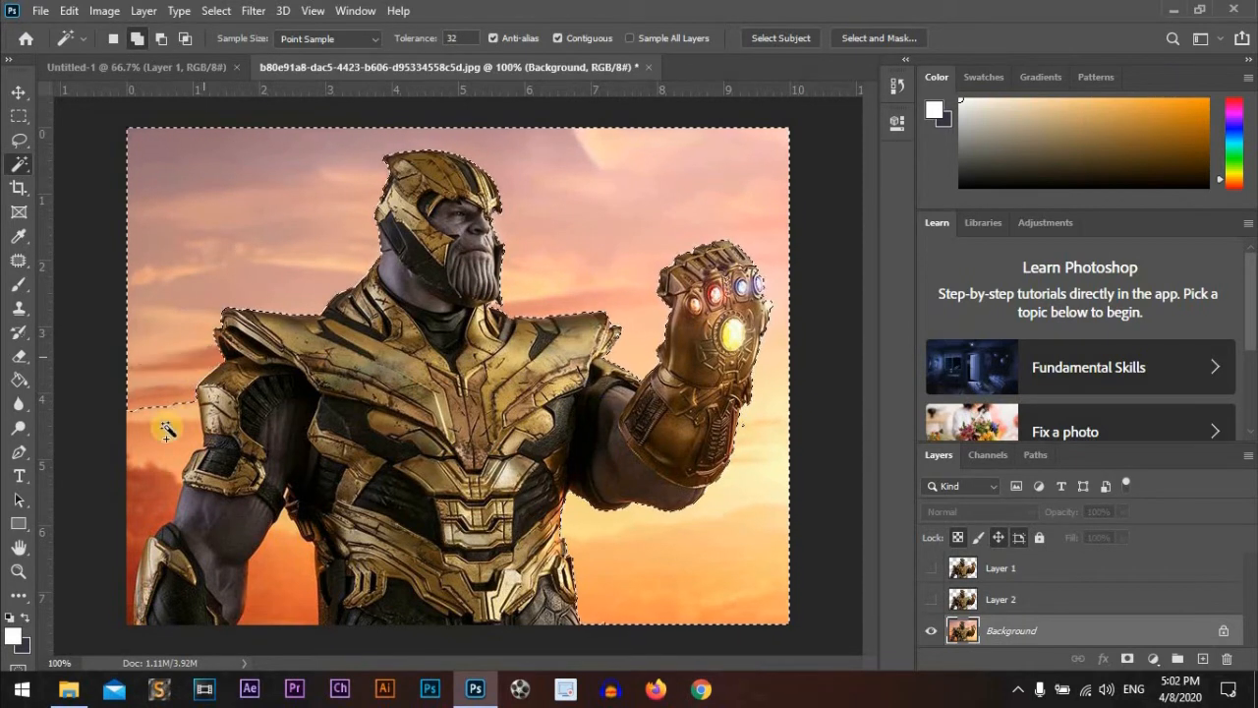
{"action": "left_click", "coordinate": [153, 480]}
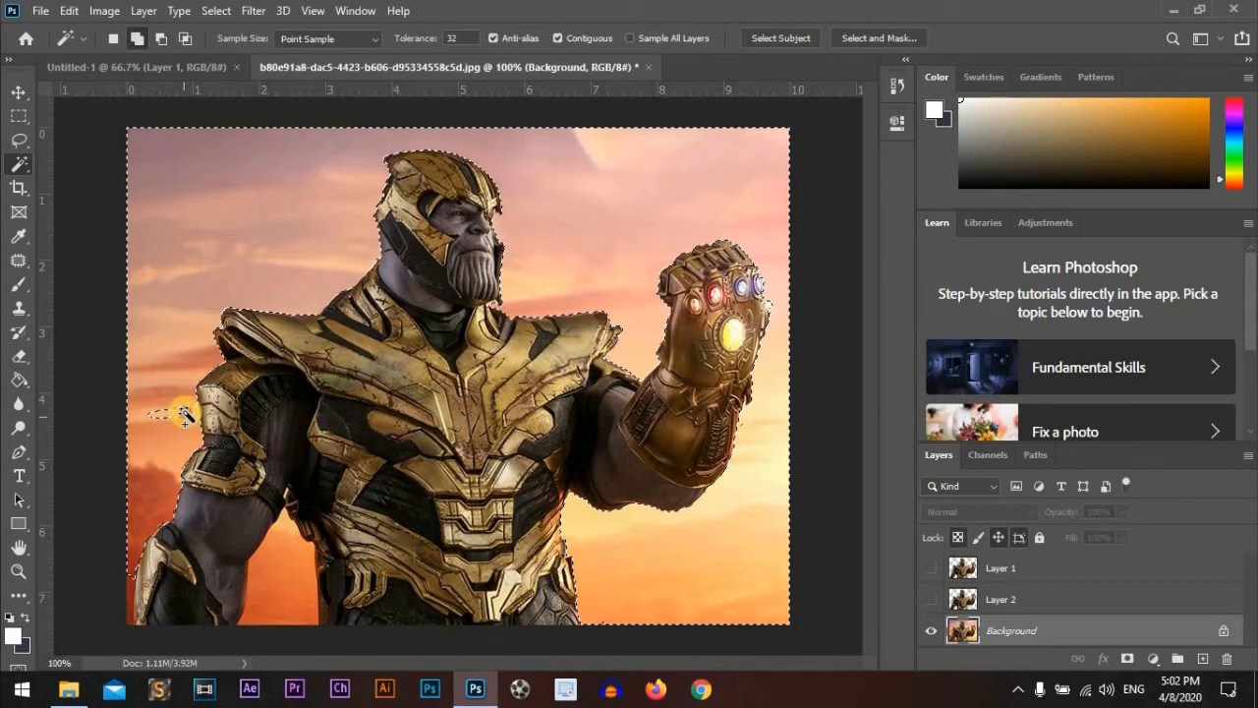
{"action": "left_click", "coordinate": [280, 582]}
{"action": "left_click", "coordinate": [282, 518]}
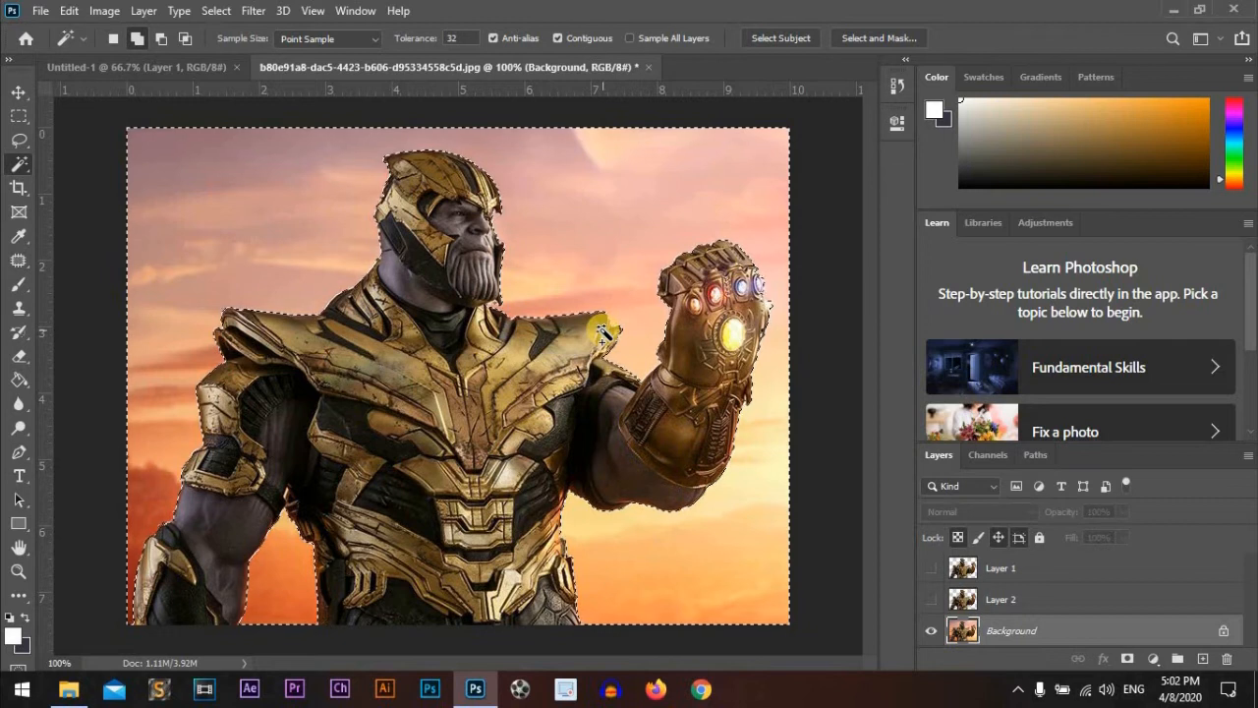
Step: Invert the background selection so it covers the figure, and copy the figure to a new layer
{"action": "left_click", "coordinate": [379, 378]}
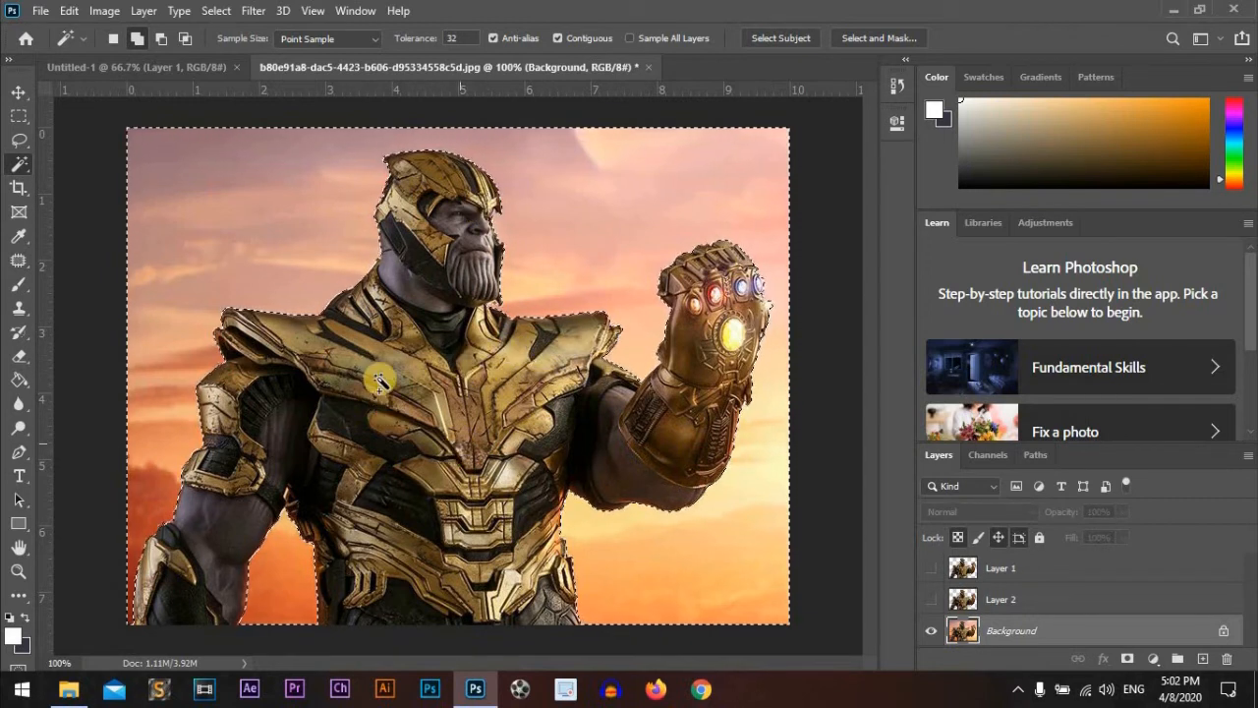
{"action": "left_click", "coordinate": [524, 365]}
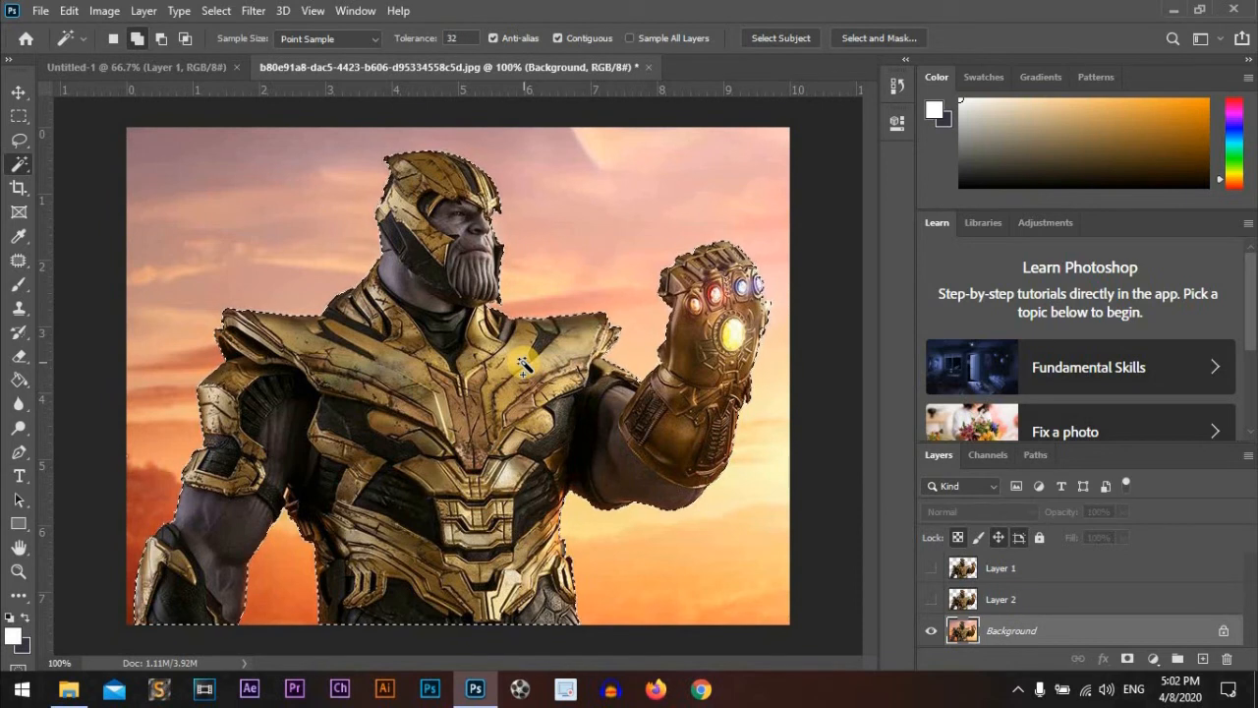
{"action": "left_click", "coordinate": [816, 428]}
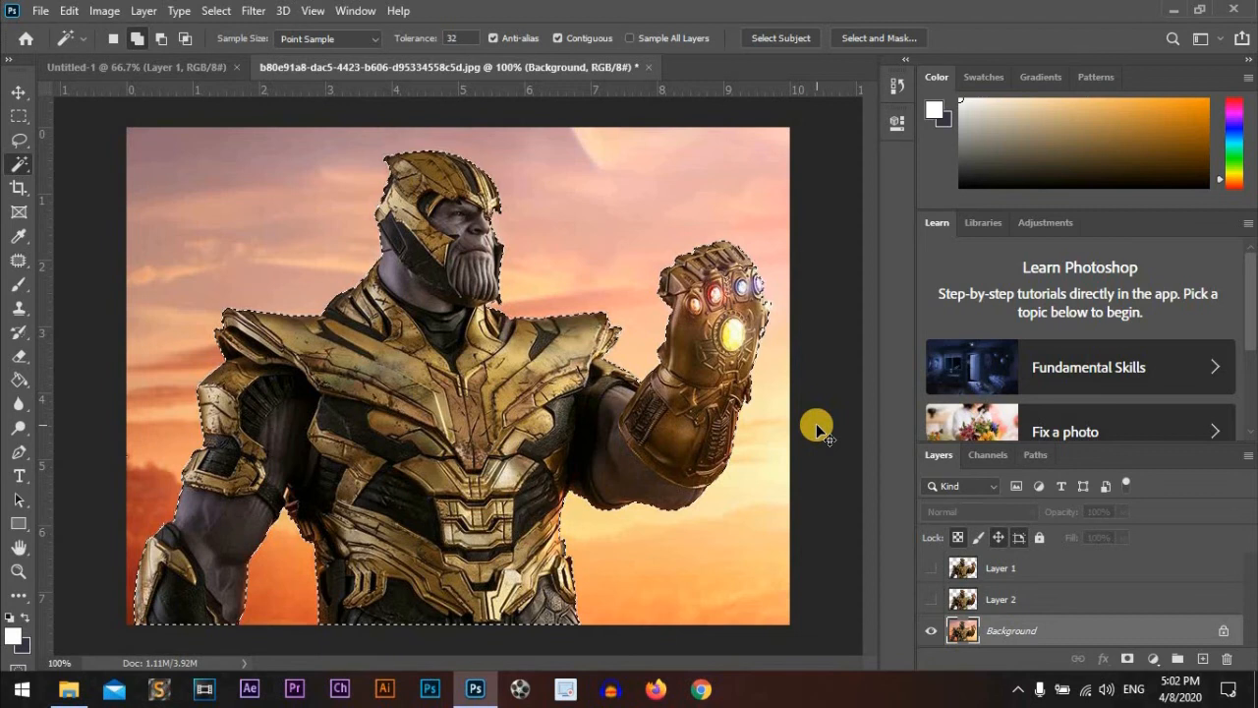
{"action": "key", "text": "ctrl+j"}
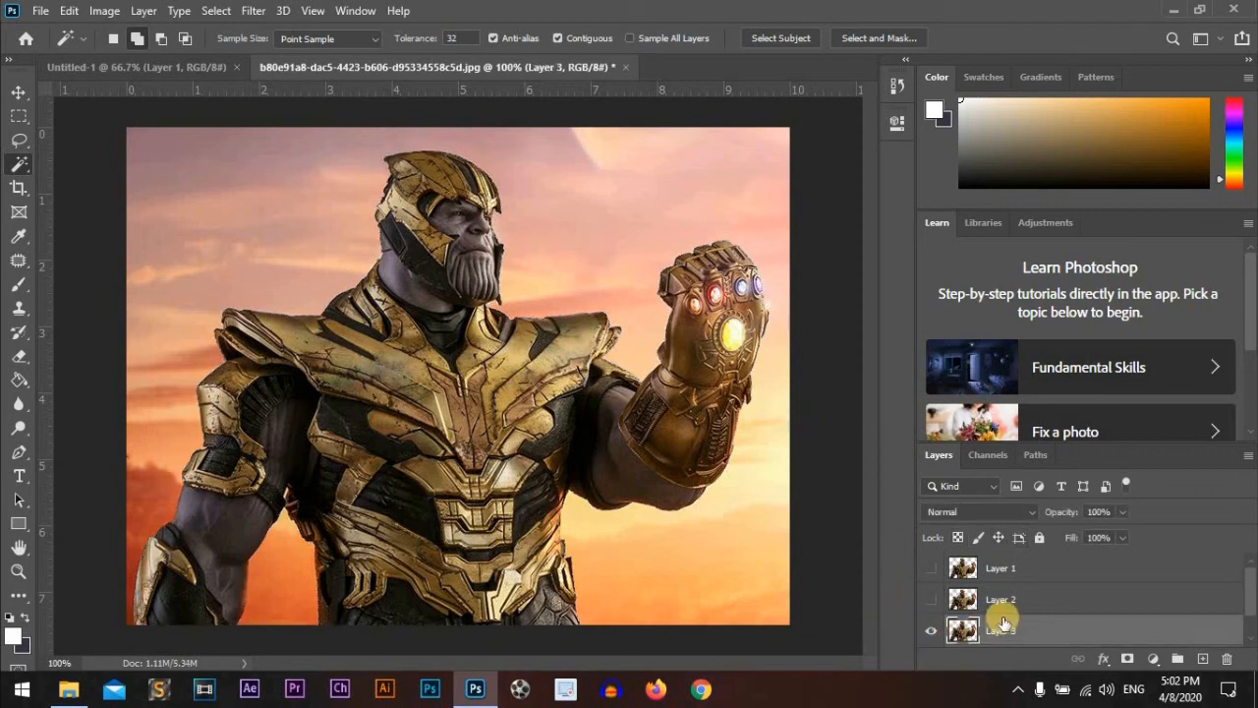
Step: Check the magic wand cutout by hiding and reshowing Background, and bring up the list of selection tools
{"action": "scroll", "coordinate": [1001, 625], "scroll_direction": "down", "scroll_amount": 1}
{"action": "left_click", "coordinate": [932, 632]}
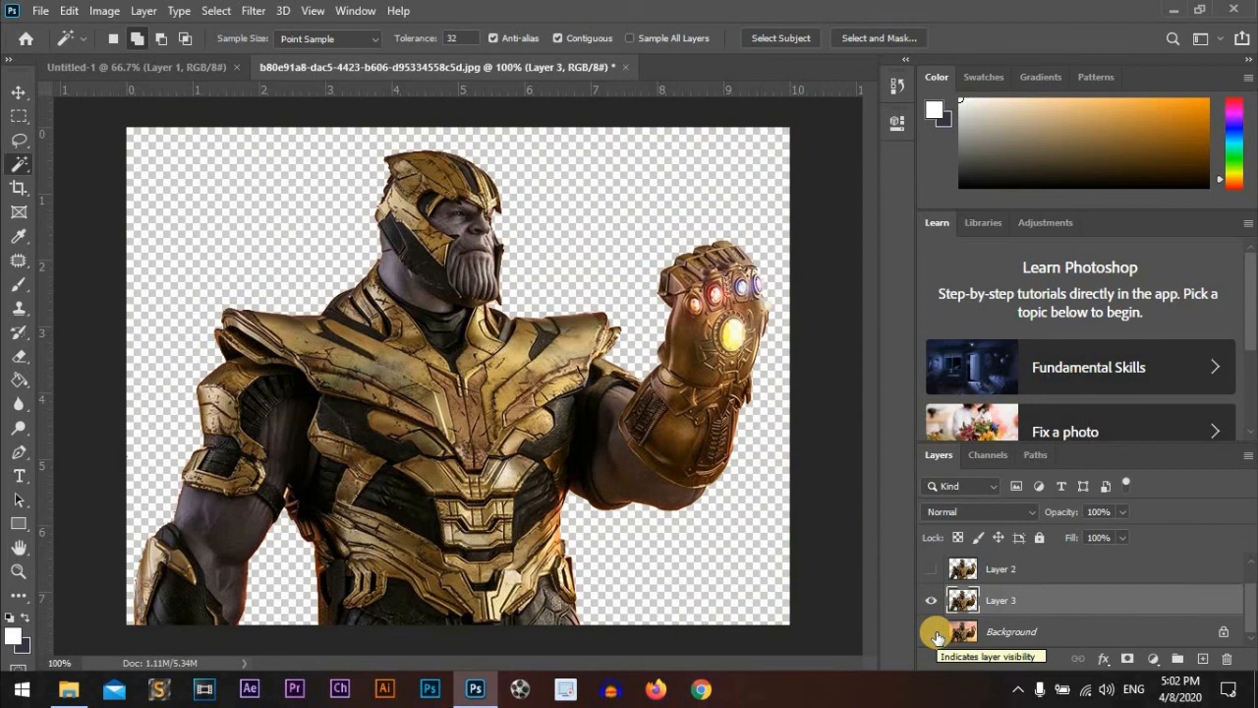
{"action": "left_click", "coordinate": [932, 633]}
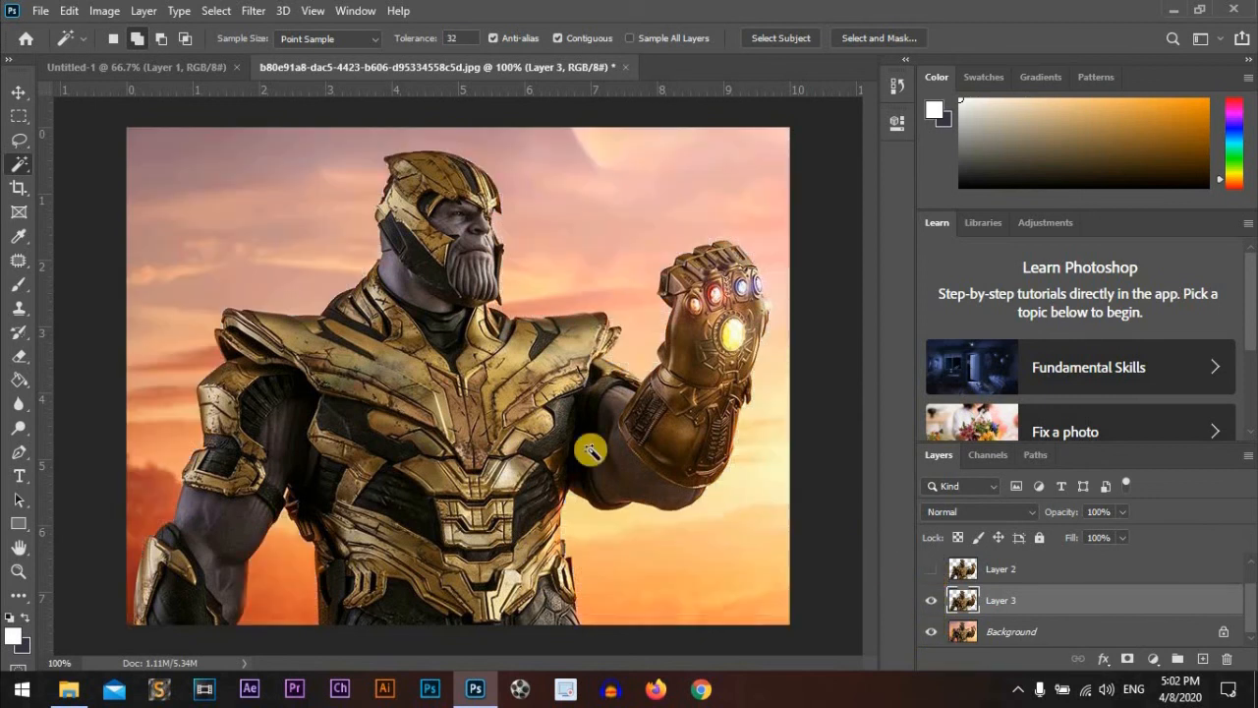
{"action": "right_click", "coordinate": [31, 163]}
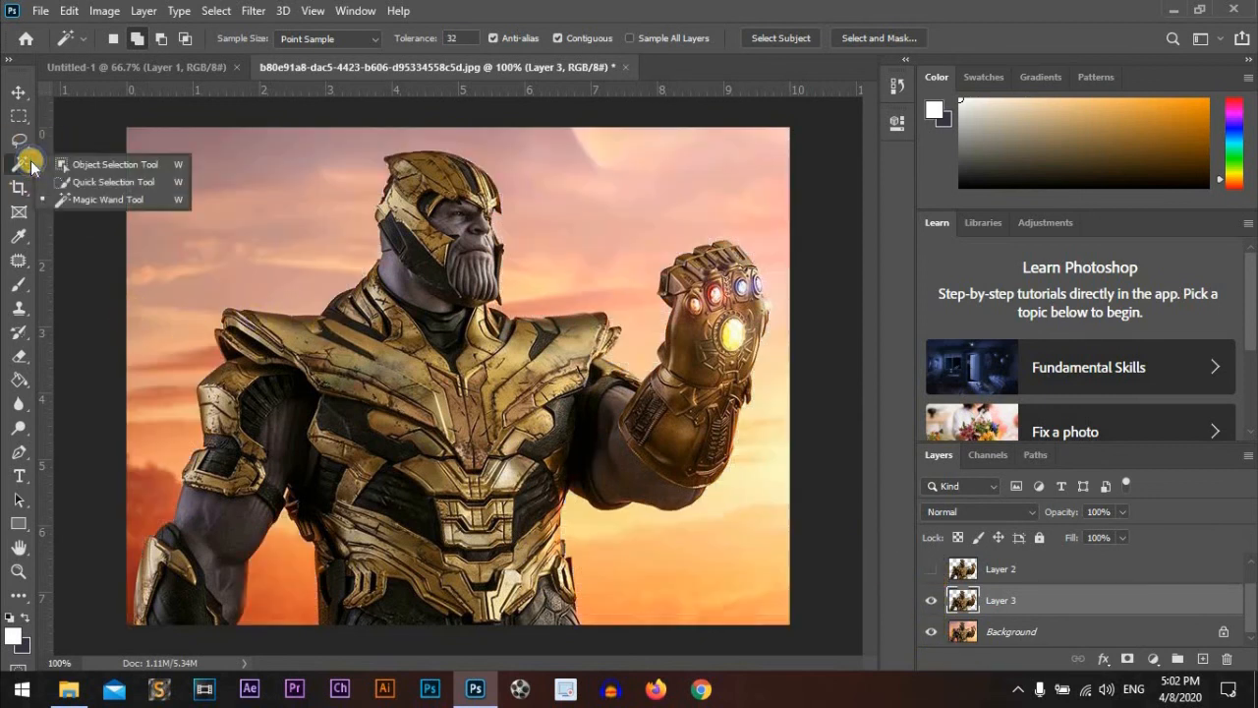